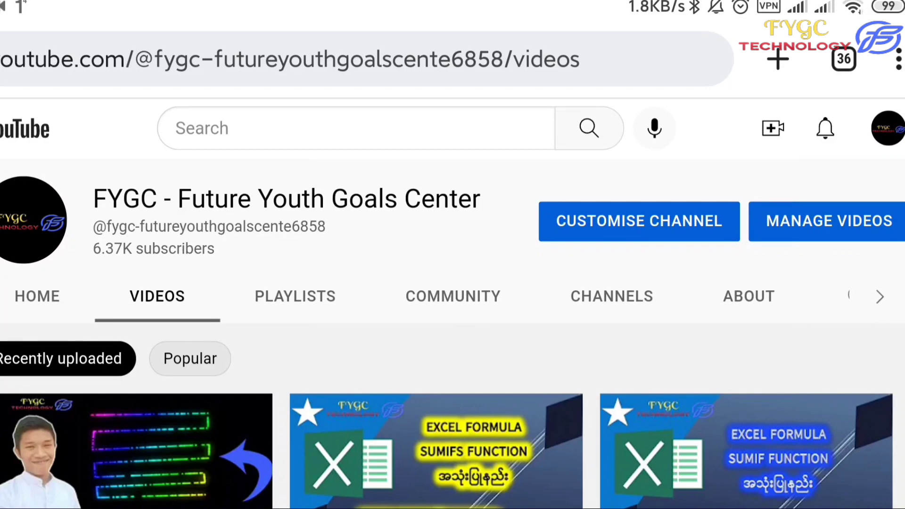
Browse the uploaded videos on the FYGC - Future Youth Goals Center channel page
scroll(452, 283, "down", 10)
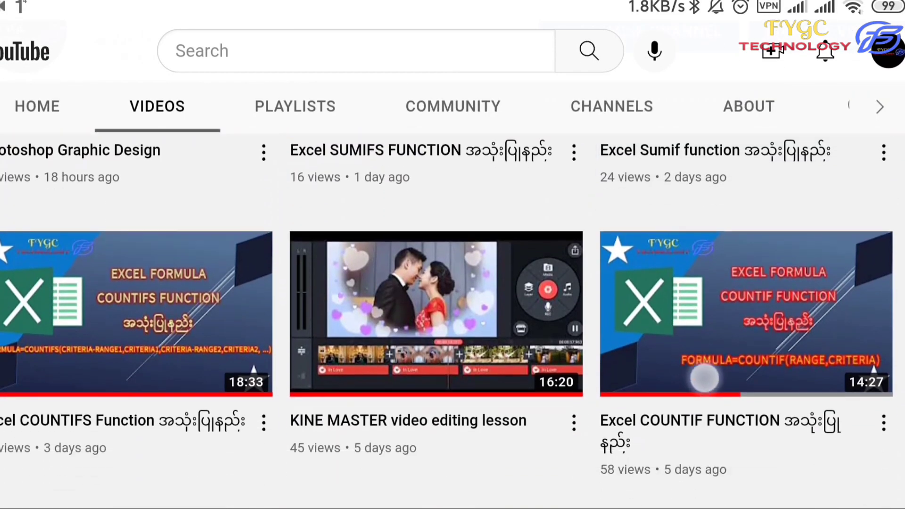
scroll(740, 323, "down", 10)
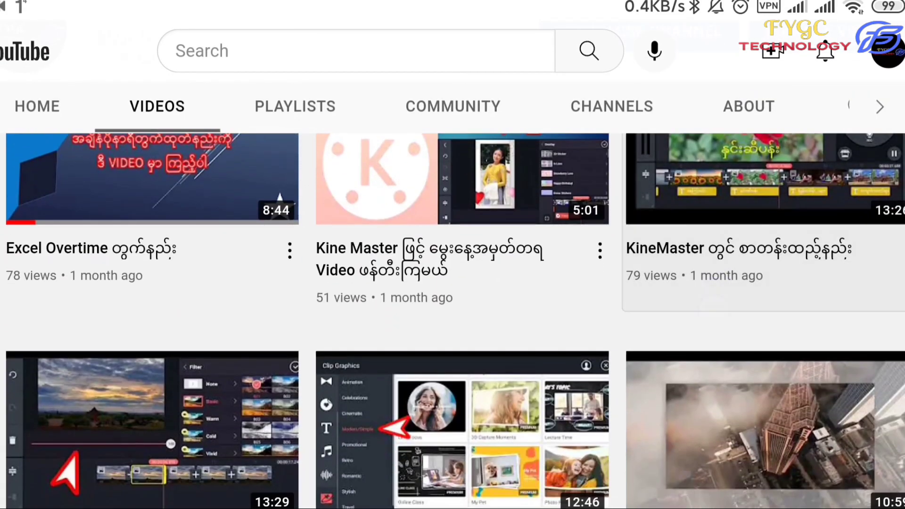
scroll(736, 275, "down", 10)
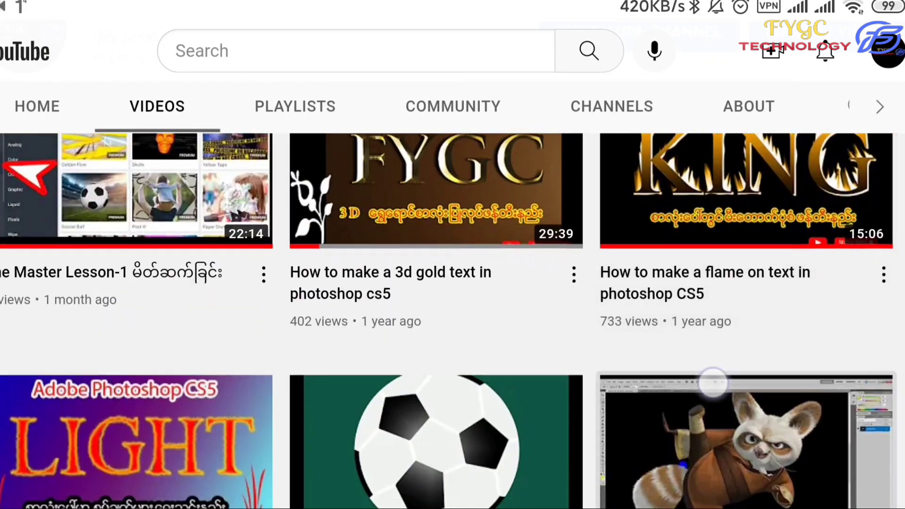
scroll(705, 277, "down", 5)
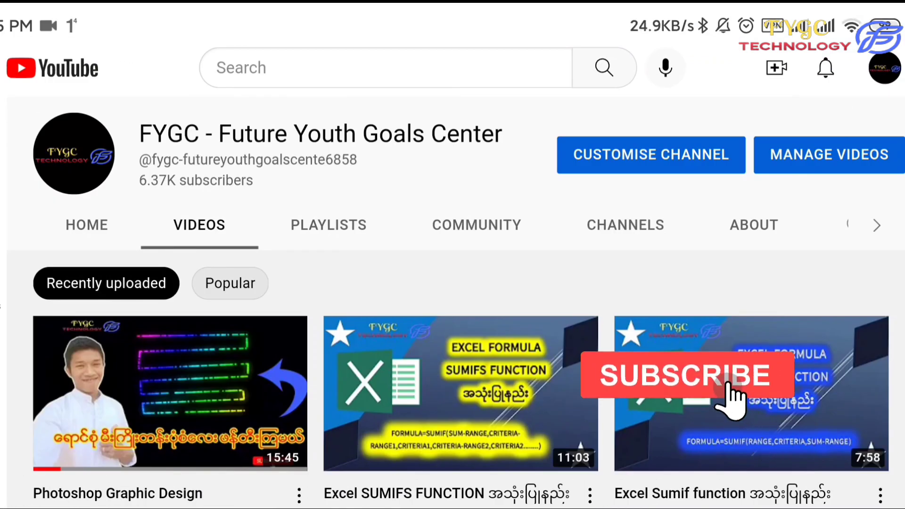
scroll(453, 293, "up", 2)
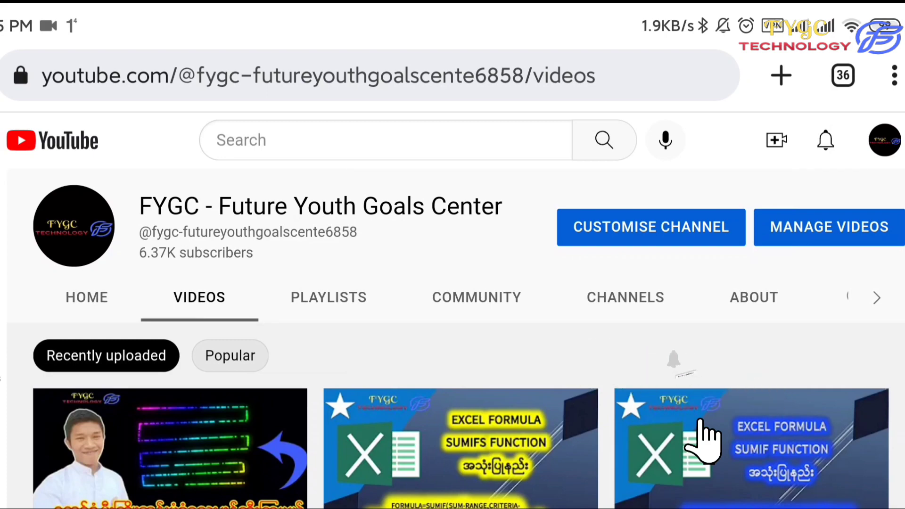
scroll(694, 268, "down", 3)
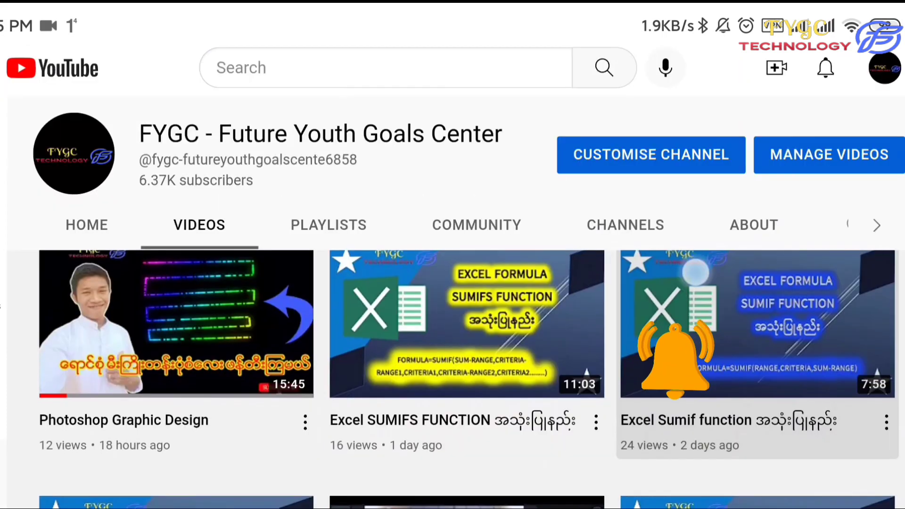
scroll(695, 269, "up", 3)
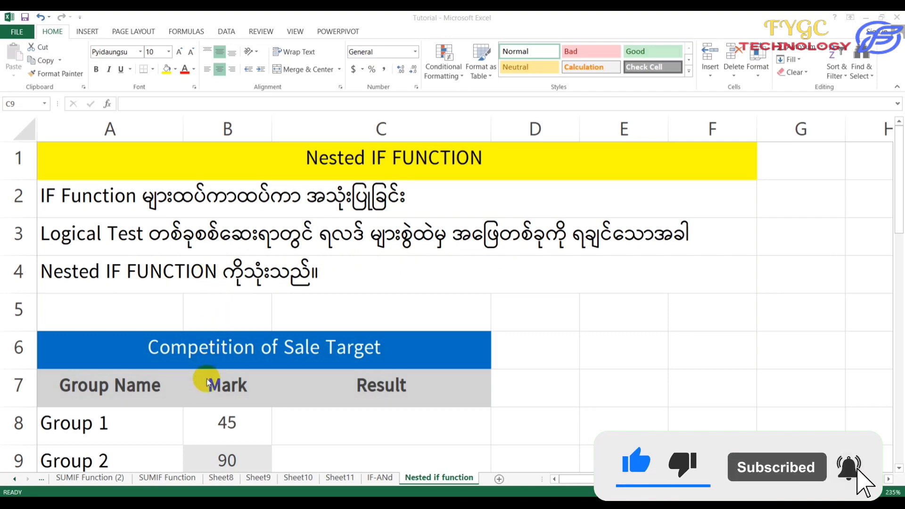
Switch to the Excel sheet Nested if function and examine the notes and the Competition of Sale Target table's groups and marks
left_click(397, 282)
scroll(397, 282, "down", 2)
scroll(397, 278, "up", 1)
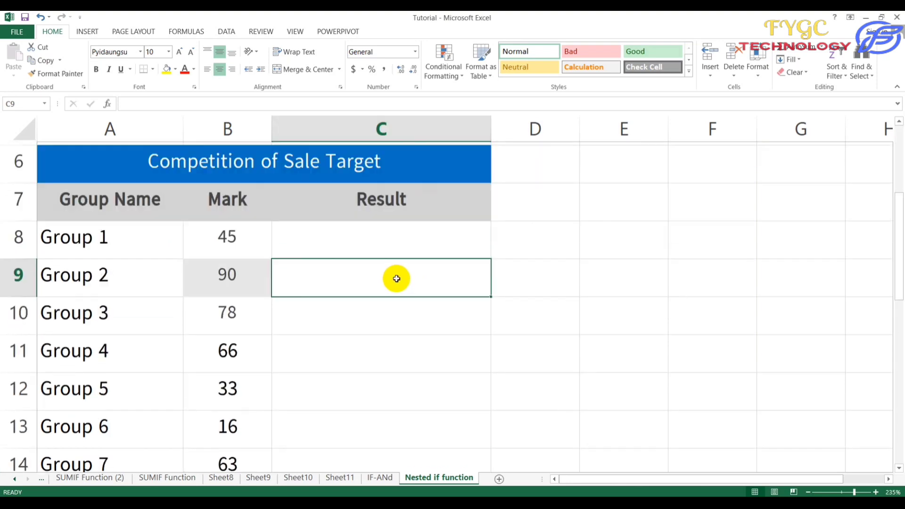
scroll(396, 279, "up", 1)
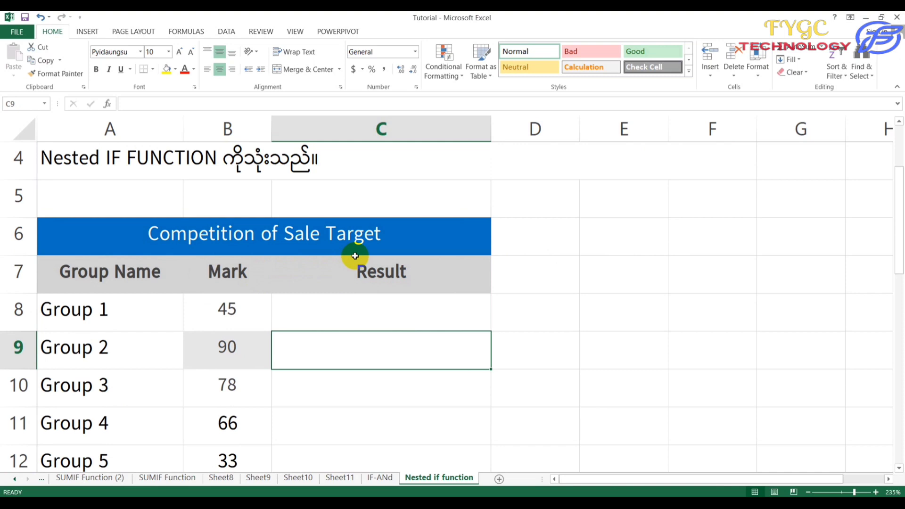
scroll(233, 304, "down", 2)
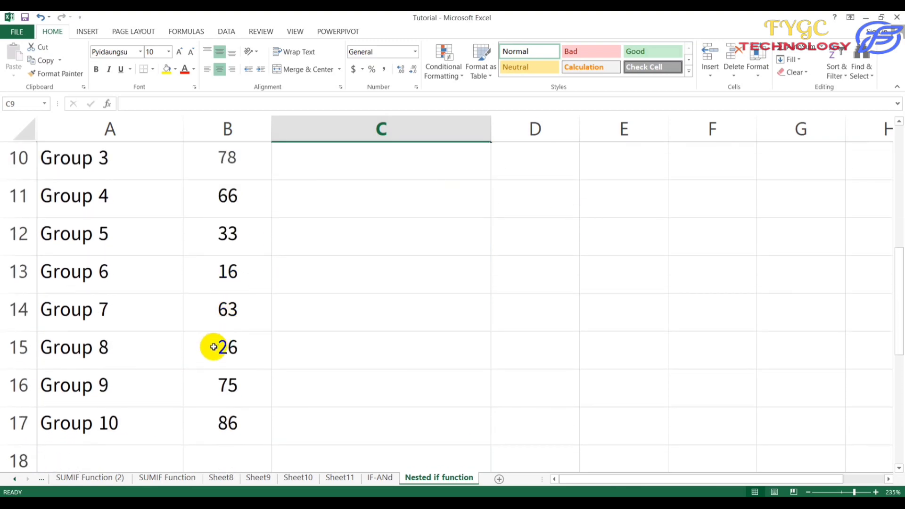
scroll(213, 346, "up", 2)
scroll(191, 354, "down", 1)
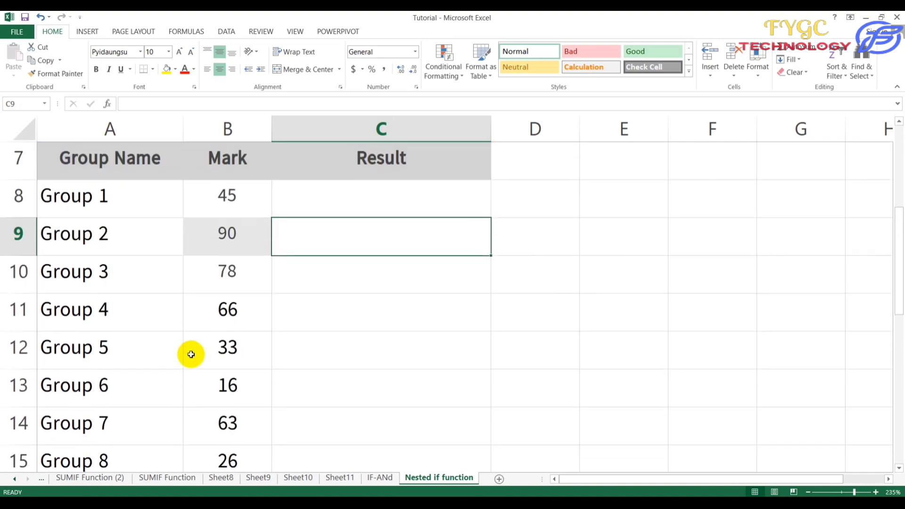
scroll(174, 365, "down", 1)
scroll(155, 383, "up", 1)
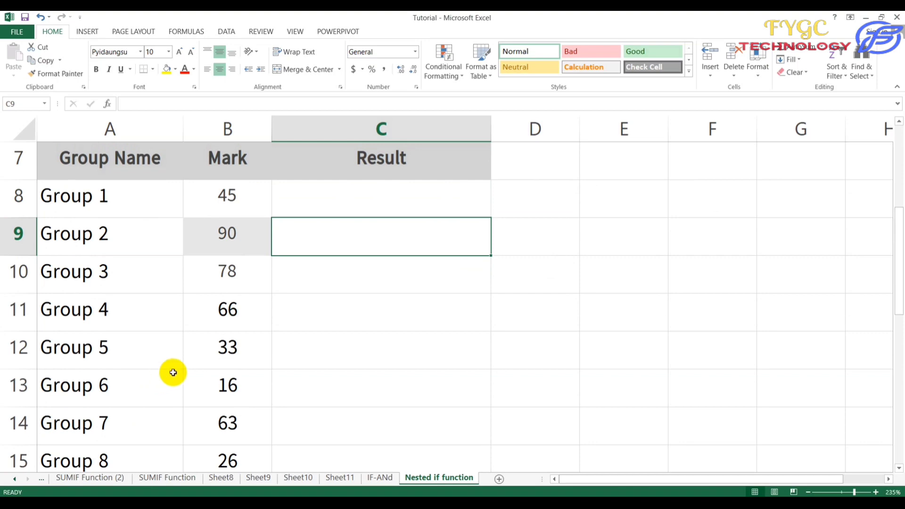
scroll(185, 369, "up", 2)
scroll(188, 369, "down", 1)
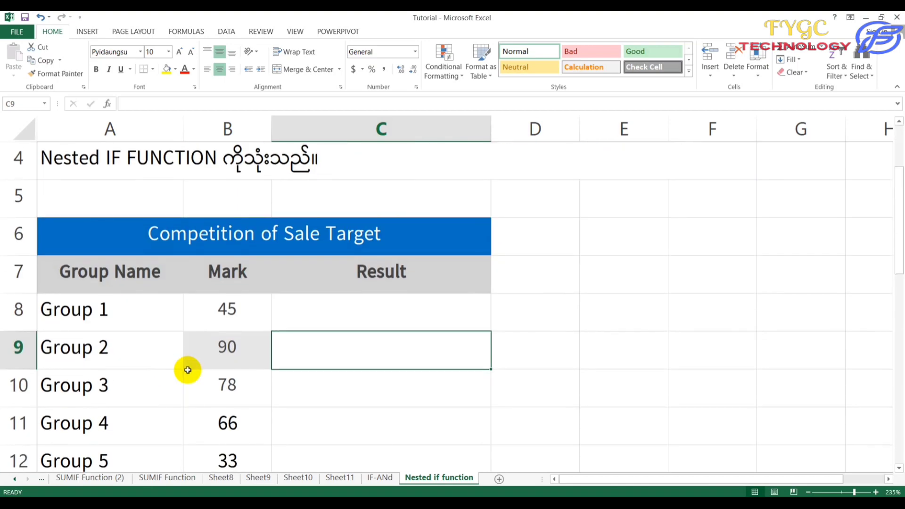
scroll(228, 359, "down", 2)
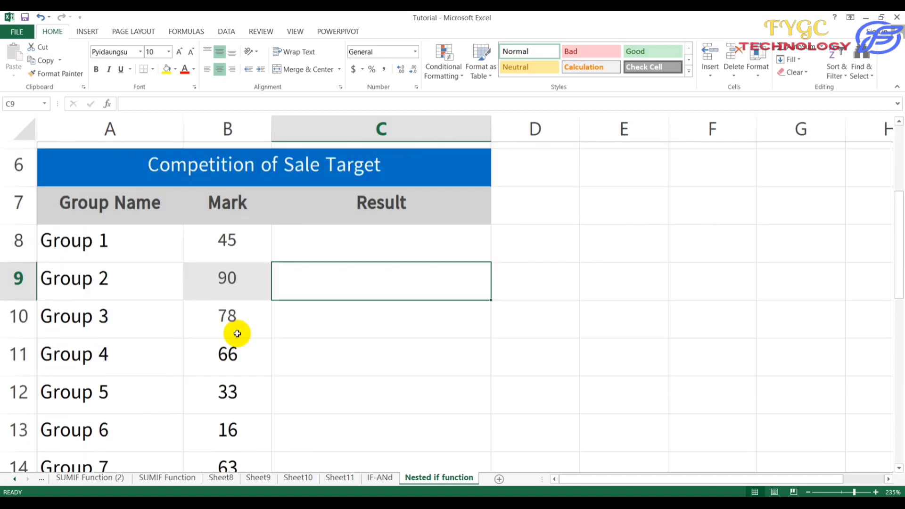
scroll(237, 334, "down", 1)
scroll(237, 333, "up", 2)
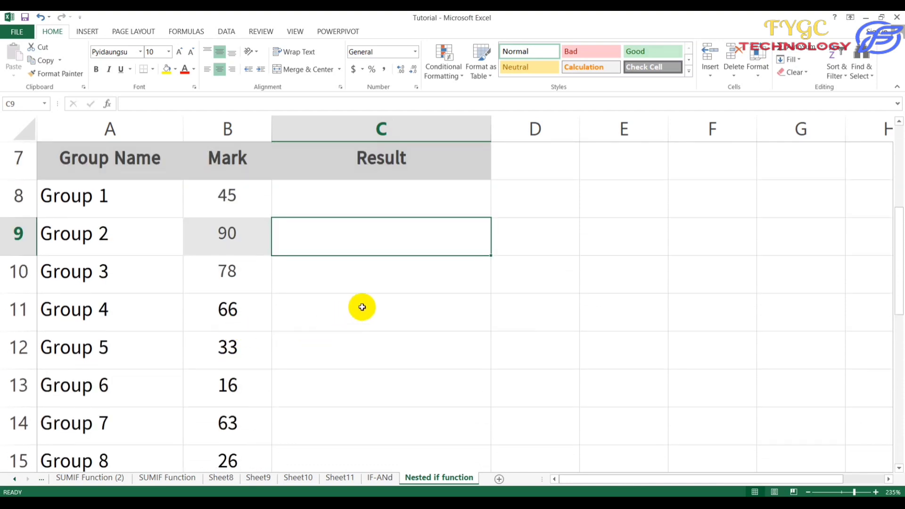
scroll(372, 294, "up", 2)
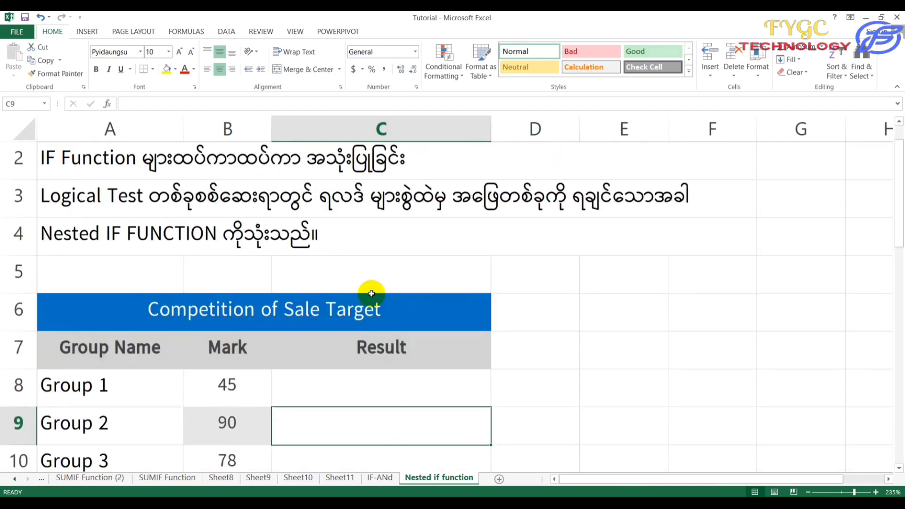
Examine the grade ranges in the Result table below the group list and compare them with the groups' marks
scroll(370, 294, "down", 5)
scroll(371, 296, "down", 3)
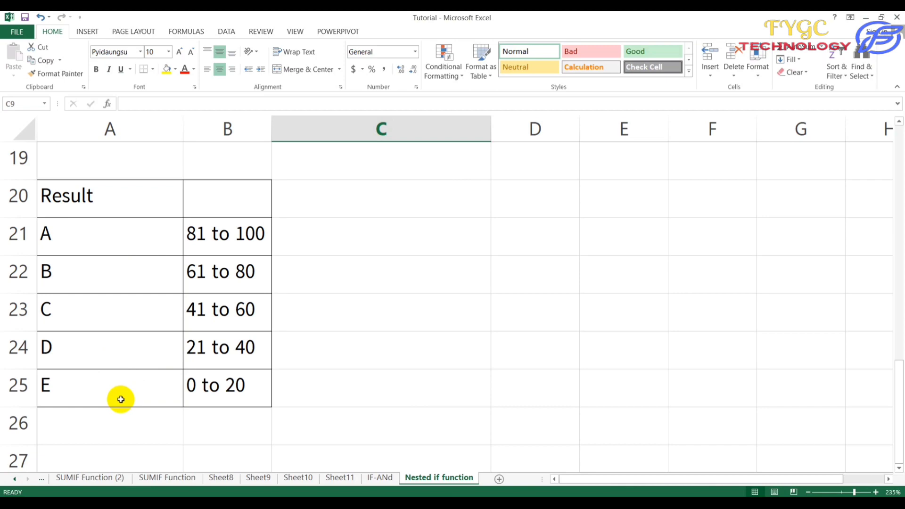
scroll(126, 396, "up", 2)
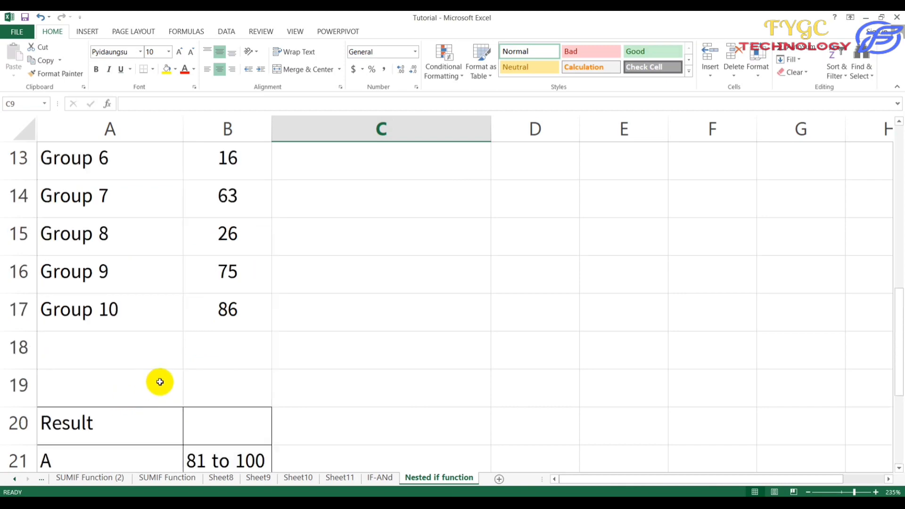
scroll(160, 382, "up", 4)
scroll(169, 373, "down", 1)
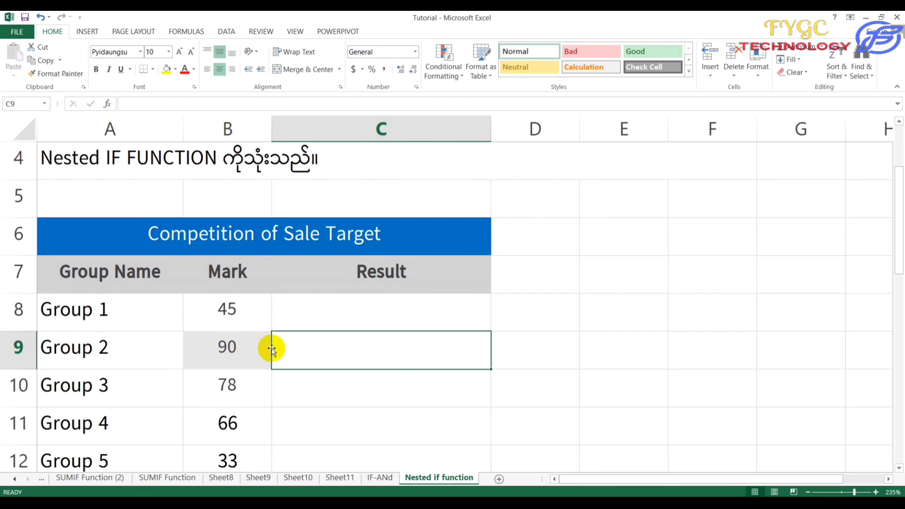
scroll(272, 348, "down", 2)
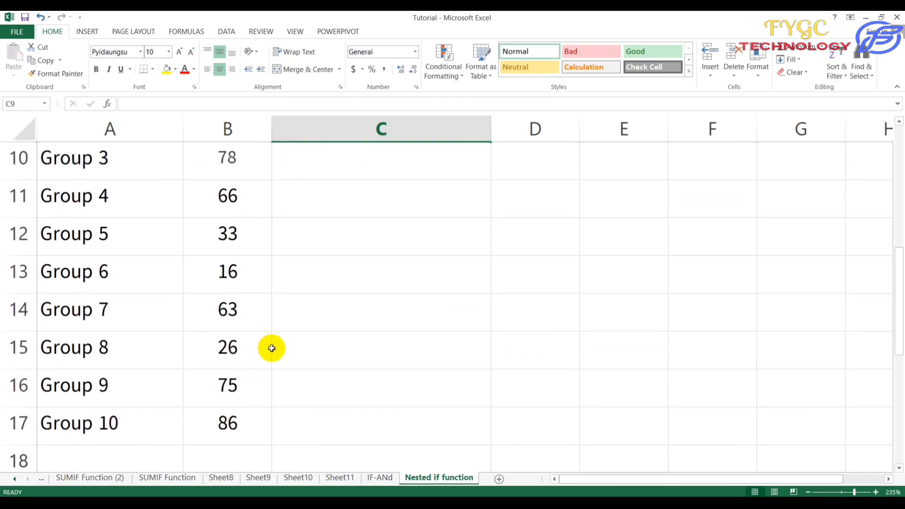
scroll(272, 348, "up", 2)
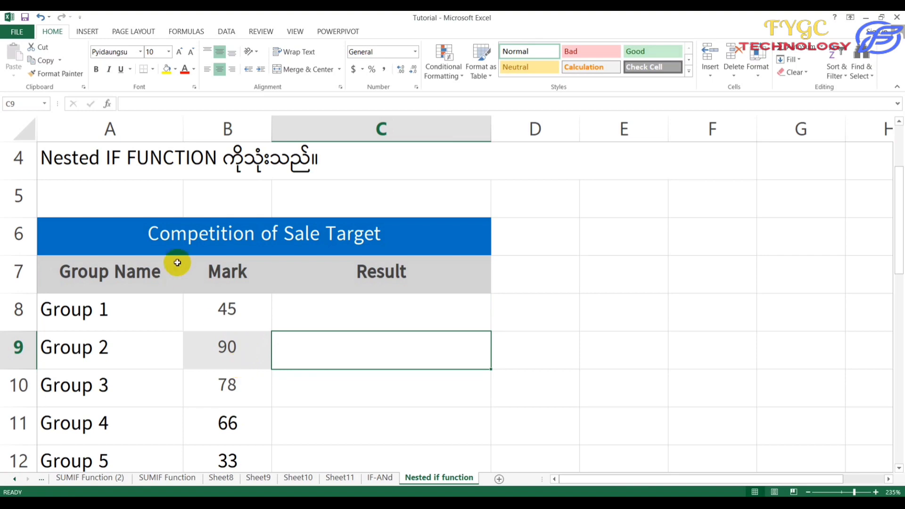
scroll(177, 264, "up", 1)
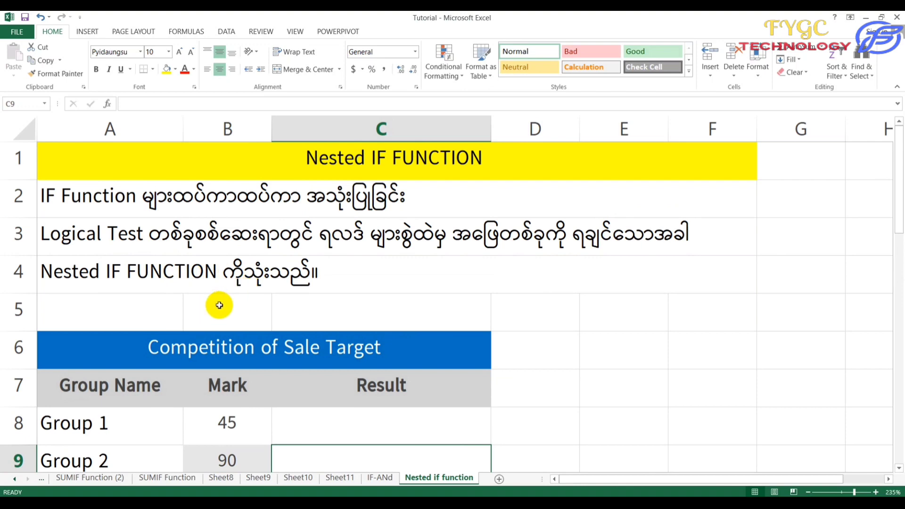
scroll(218, 303, "down", 1)
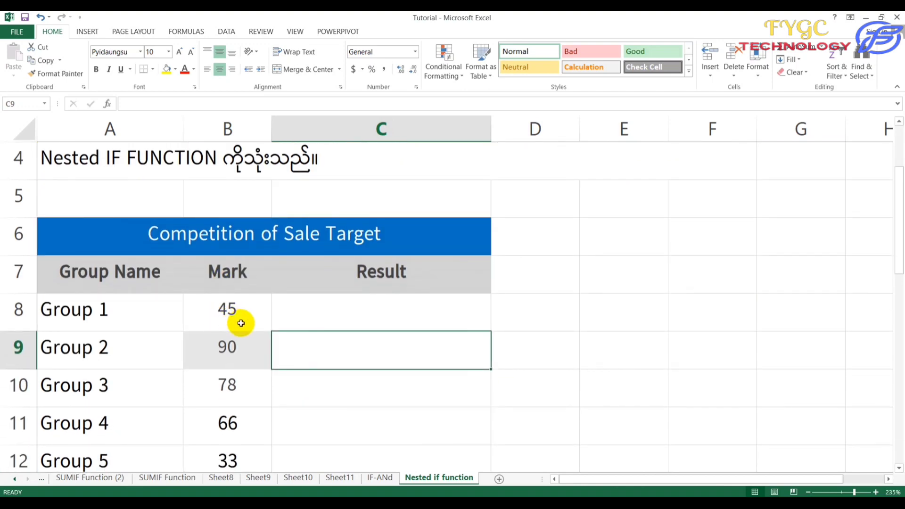
Begin the Group 1 result formula in C8 with a first condition returning A for marks above 80: =IF(B8>80,"A",
left_click(328, 320)
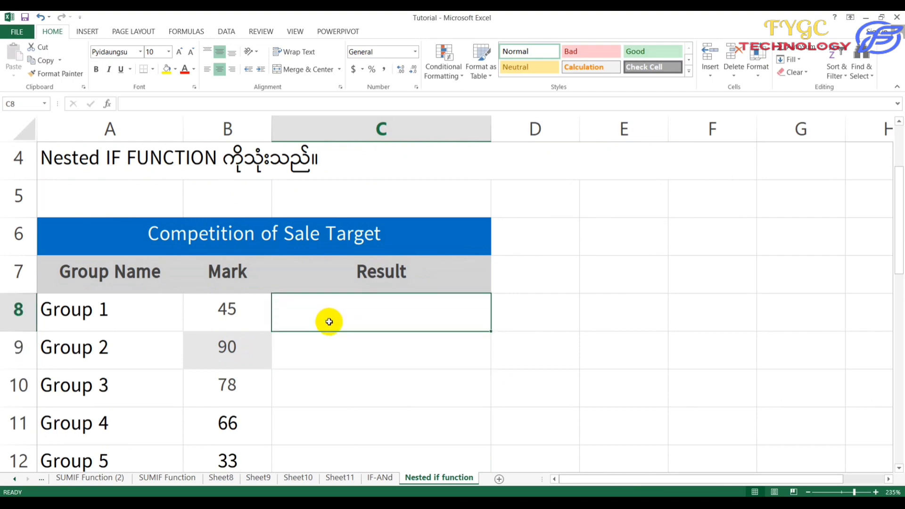
double_click(329, 321)
type("=")
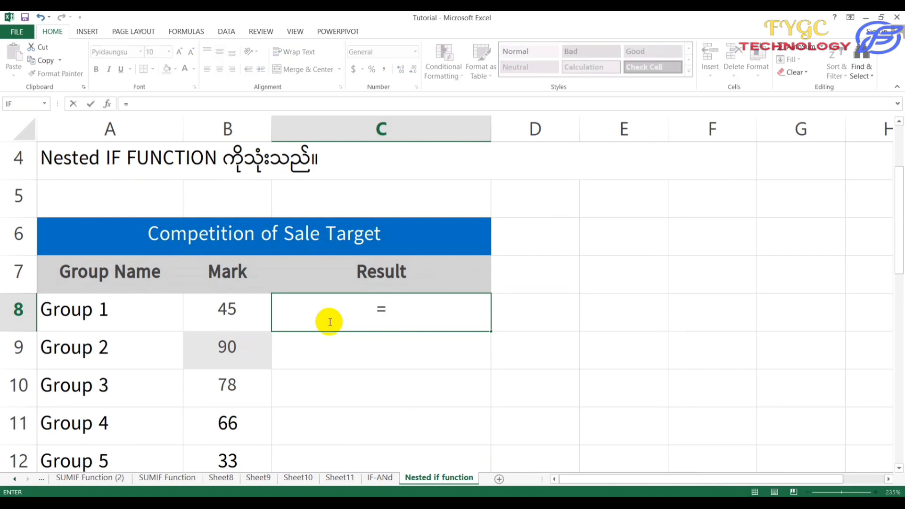
type("IF(")
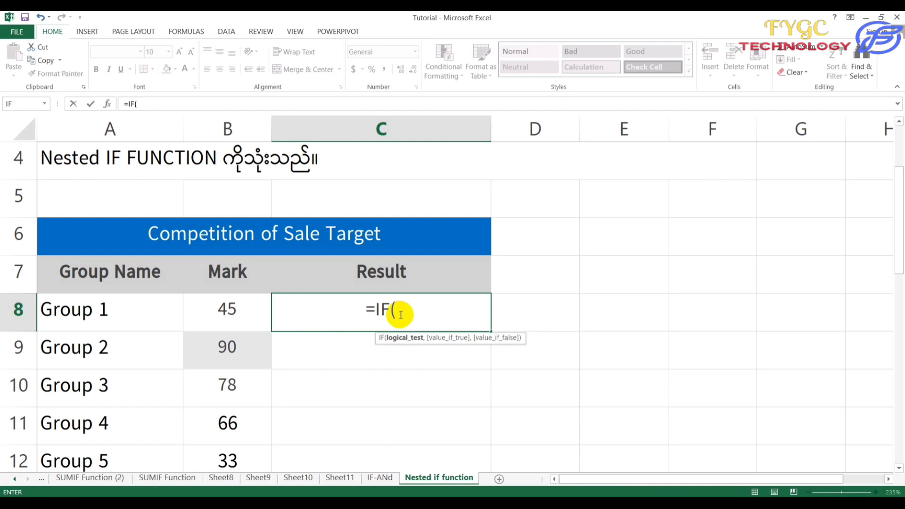
left_click(242, 315)
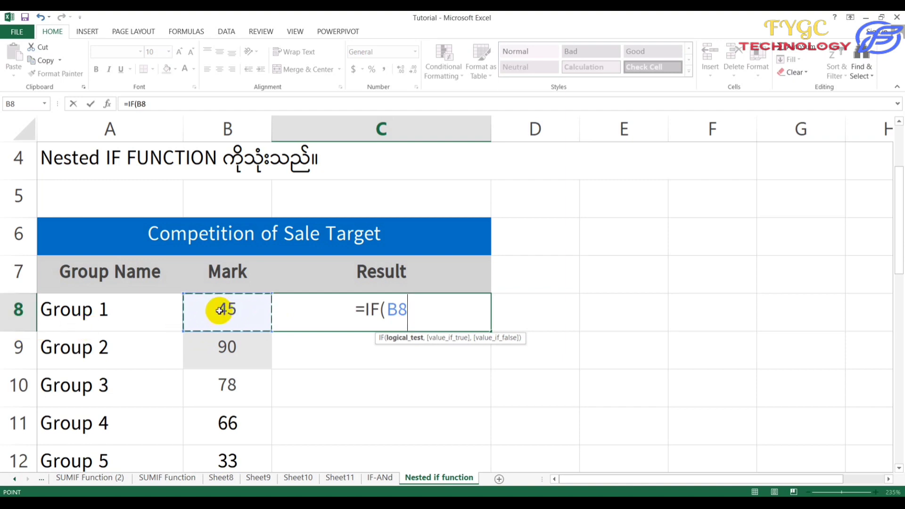
type("<")
key("BackSpace")
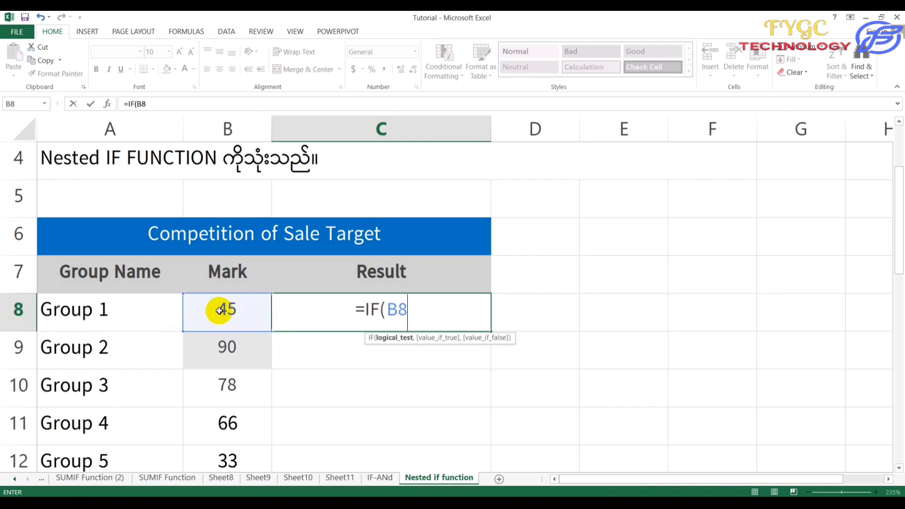
type(">80")
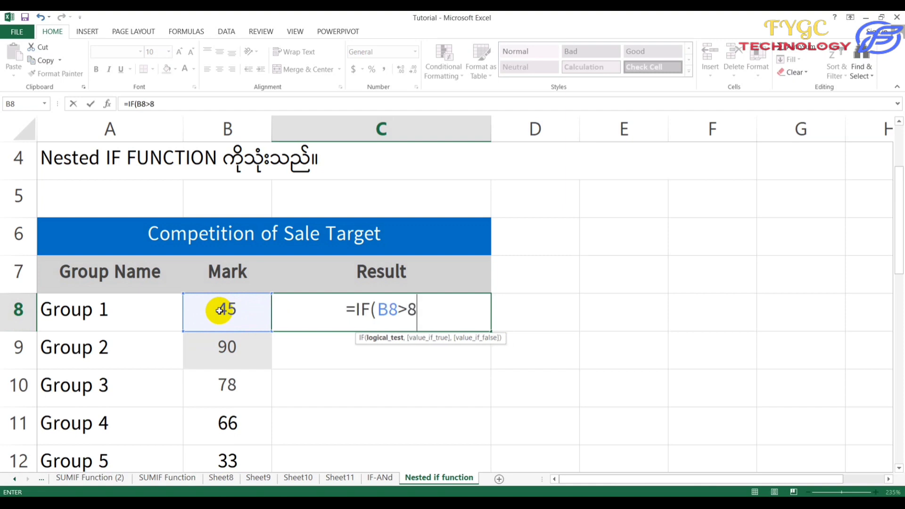
type(",")
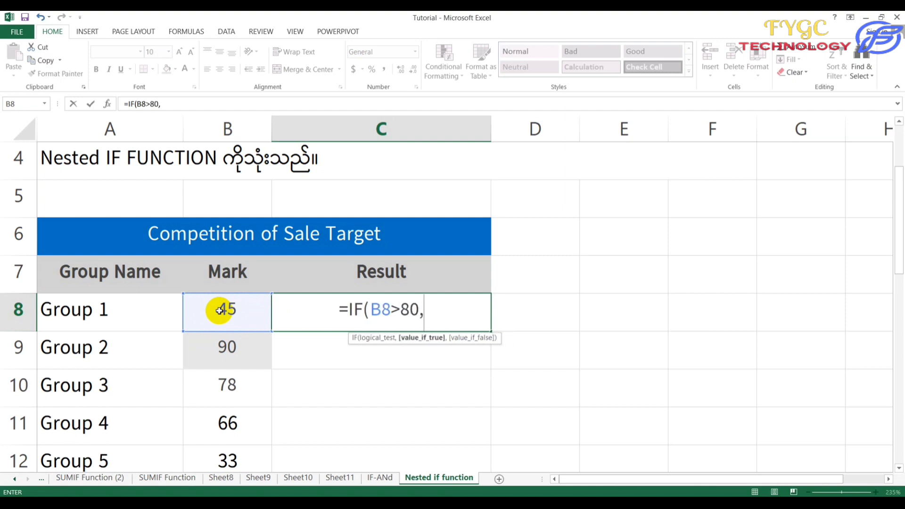
type("\"A\"")
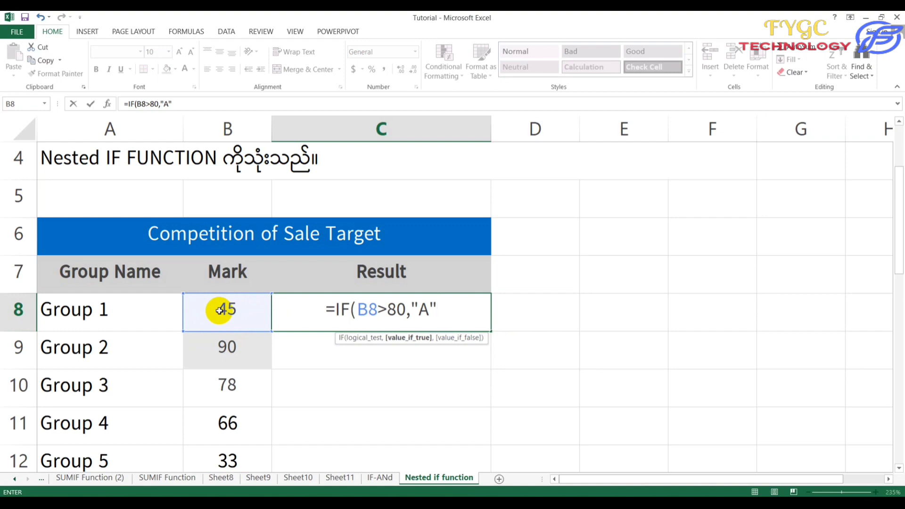
type(",")
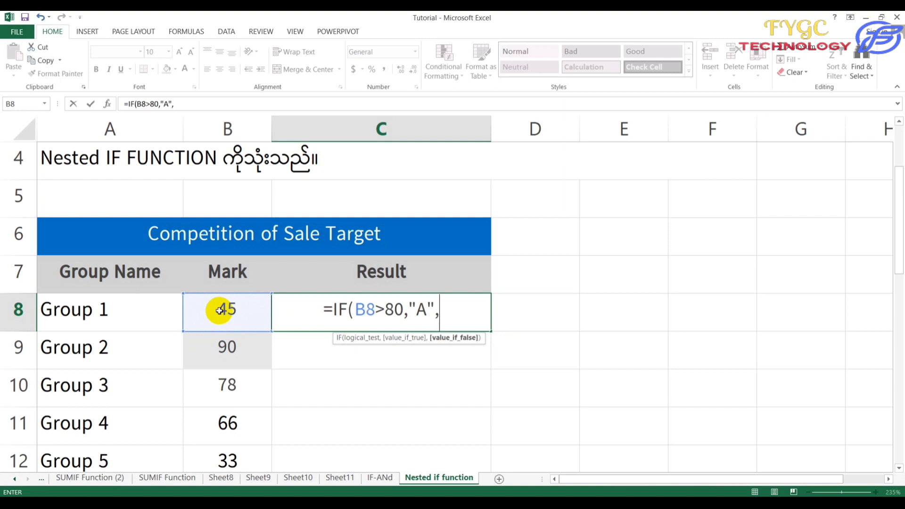
Add a second nested condition to the C8 formula returning B for marks above 60: IF(B8>60,"B",
type("IF")
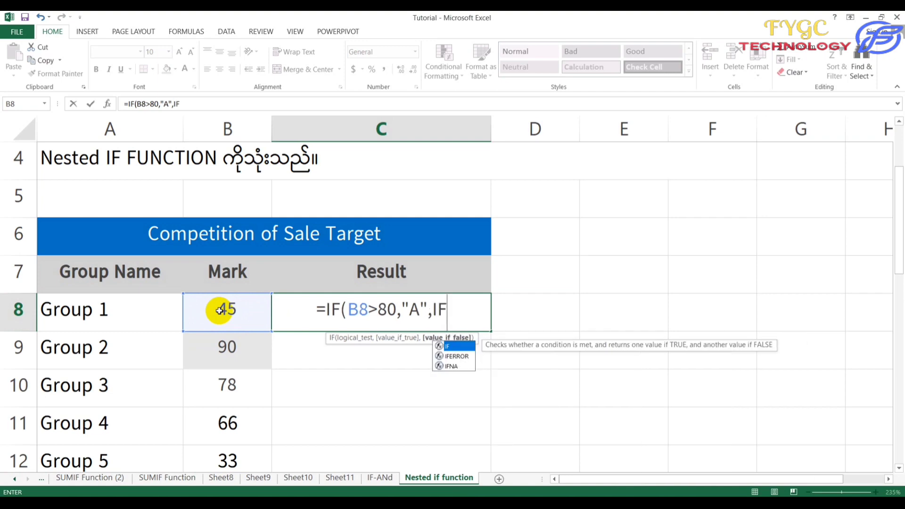
type("(")
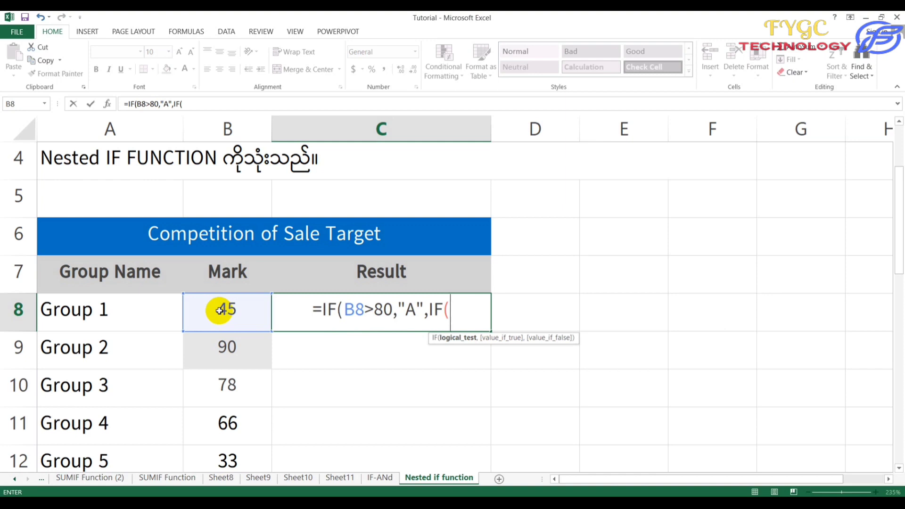
left_click(228, 311)
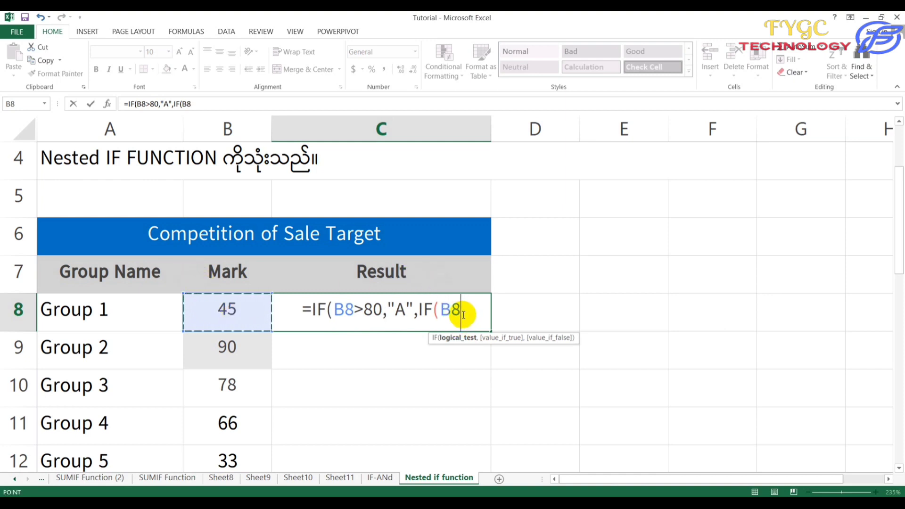
type(">")
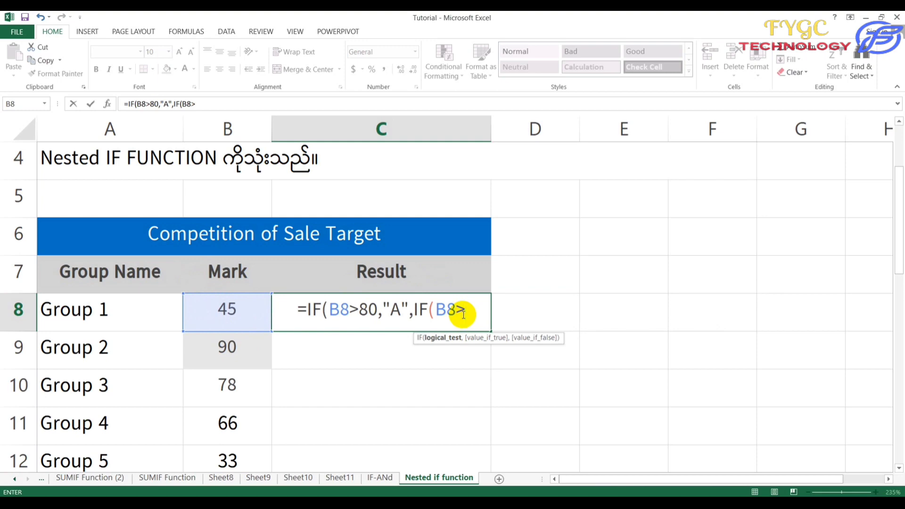
type("60")
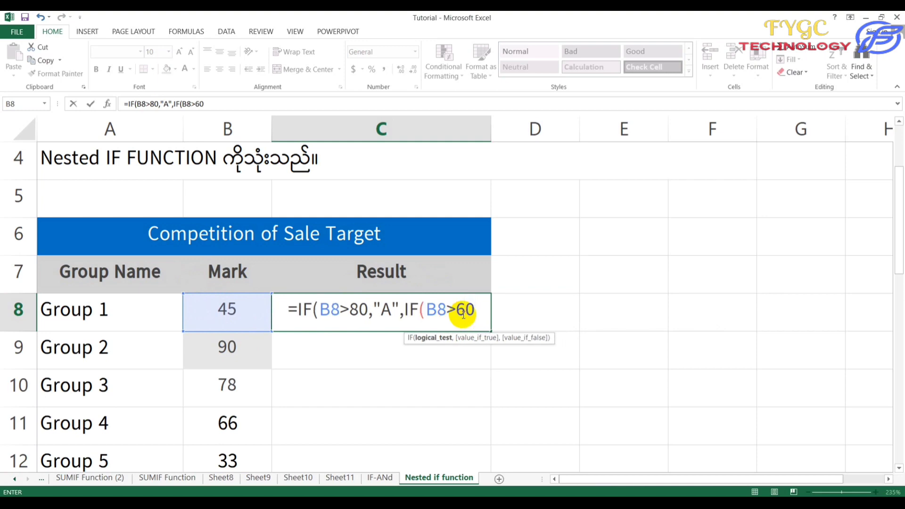
type(",\"")
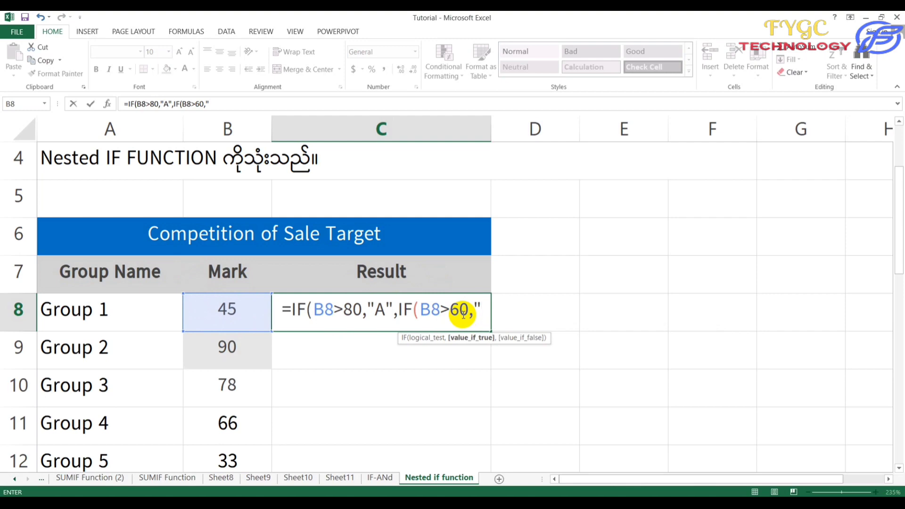
type("B\"")
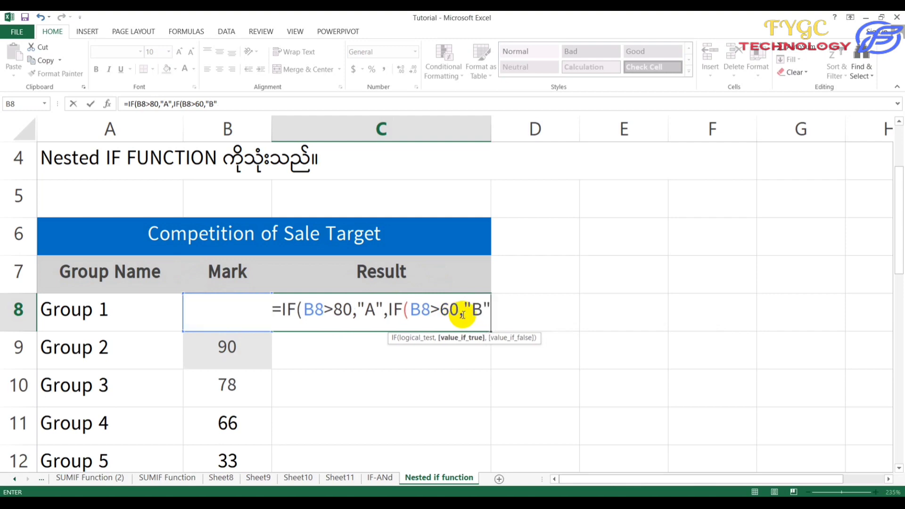
type(",")
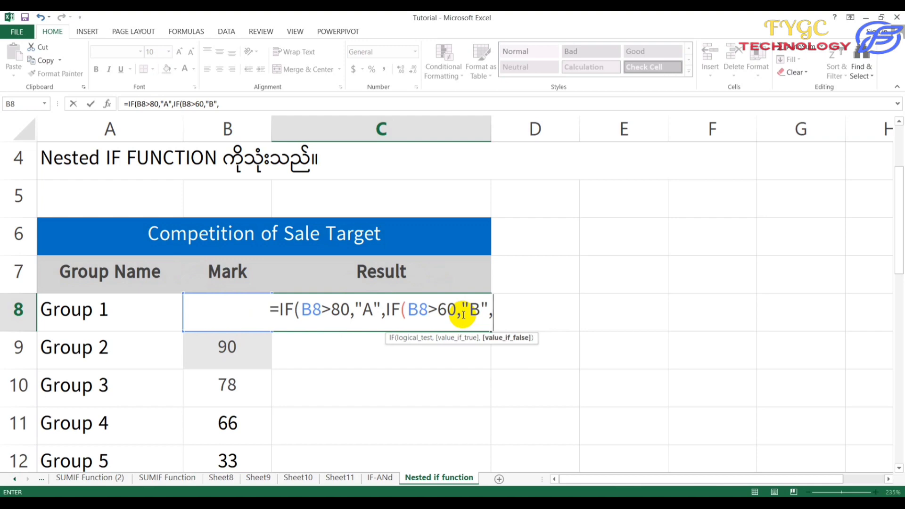
Extend the C8 formula with a third nested condition returning C for marks above 40: IF(B8>40,"C",
type("I")
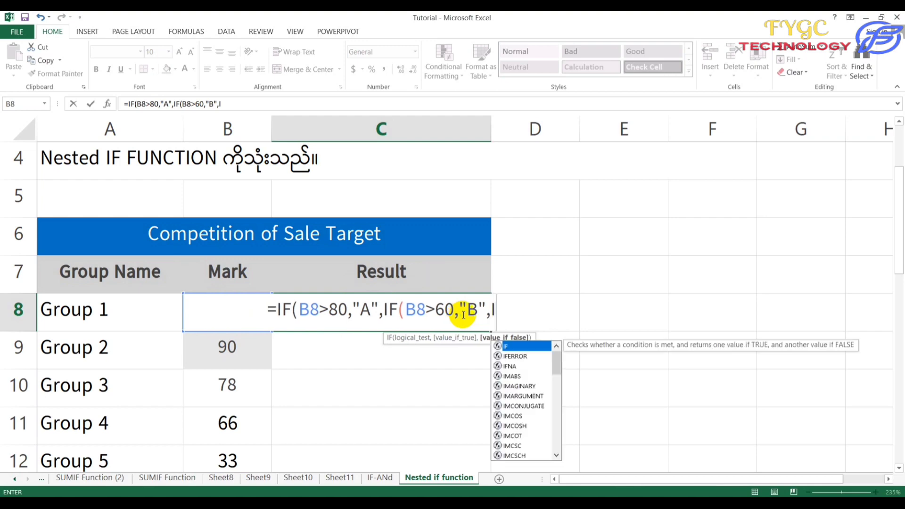
type("F(")
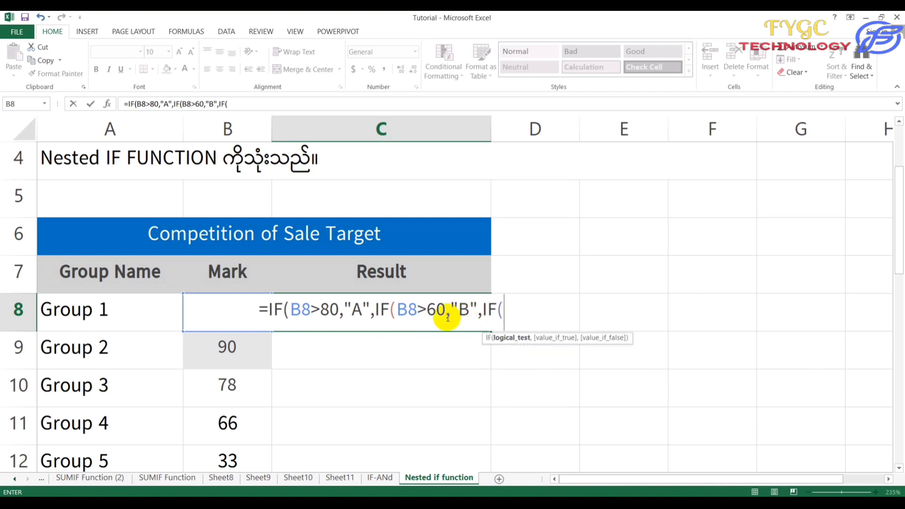
type("b")
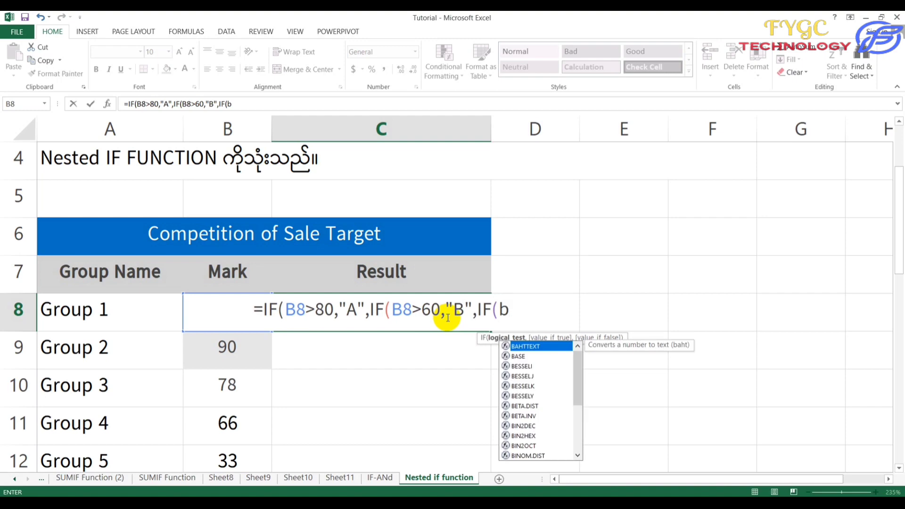
key("BackSpace")
type("B8")
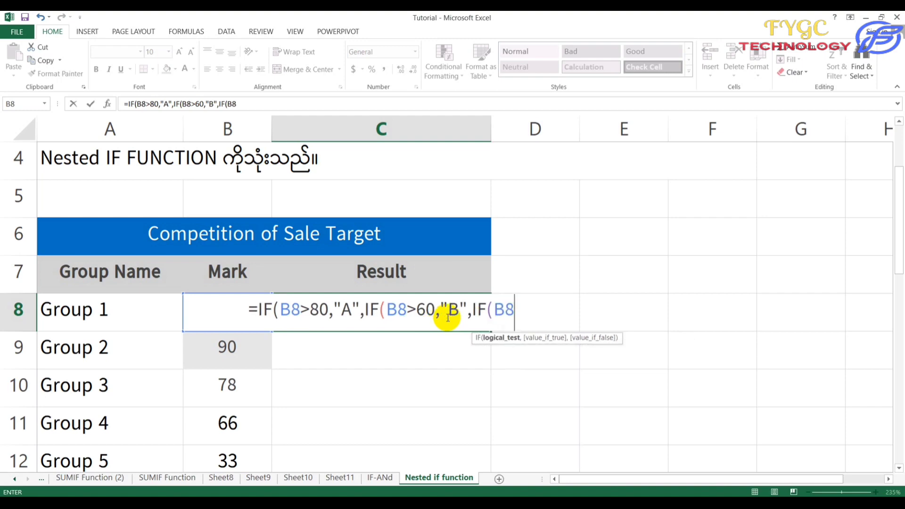
type(">")
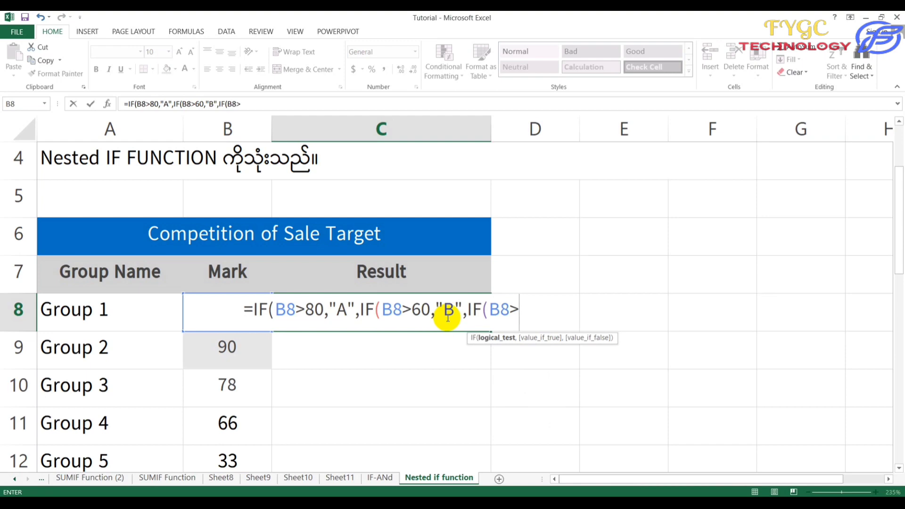
type("40")
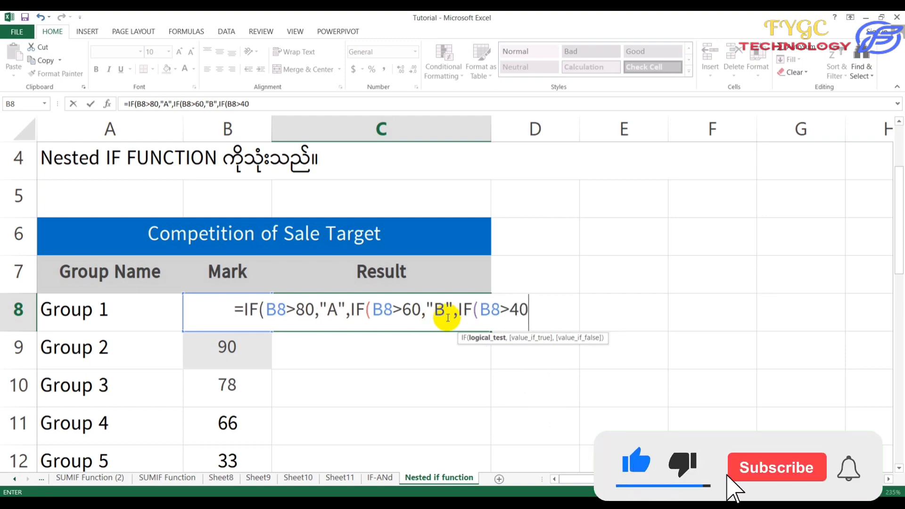
type(",\"")
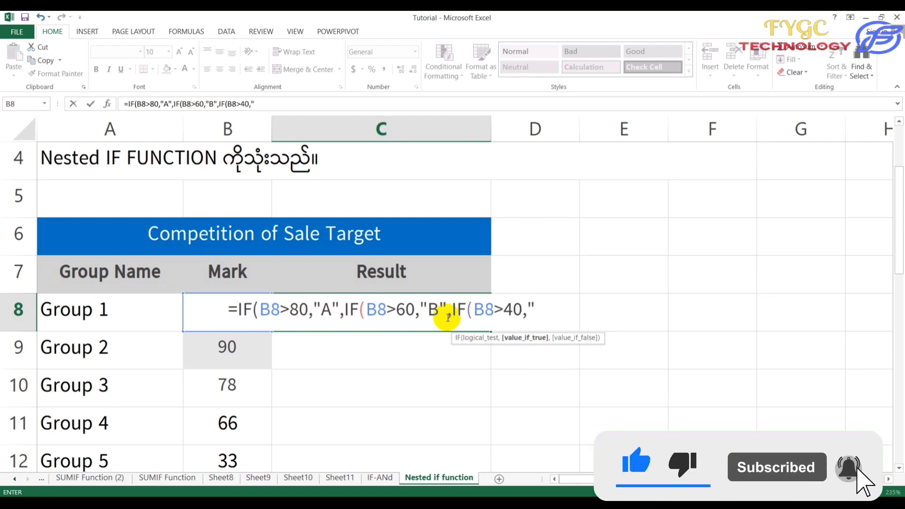
type("C")
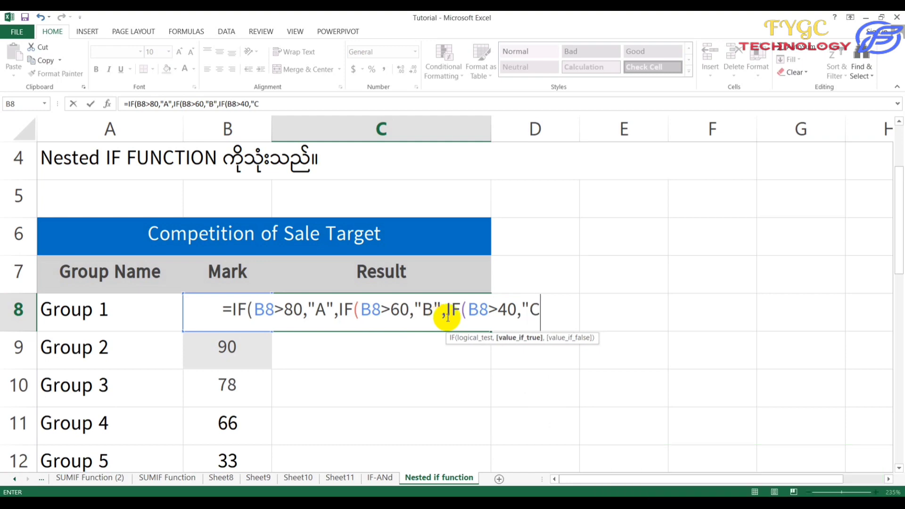
type("\"")
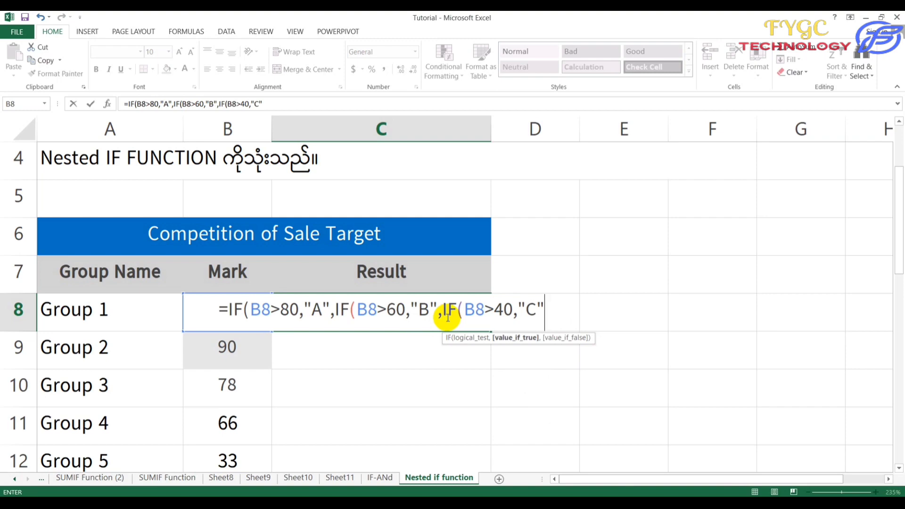
type(",")
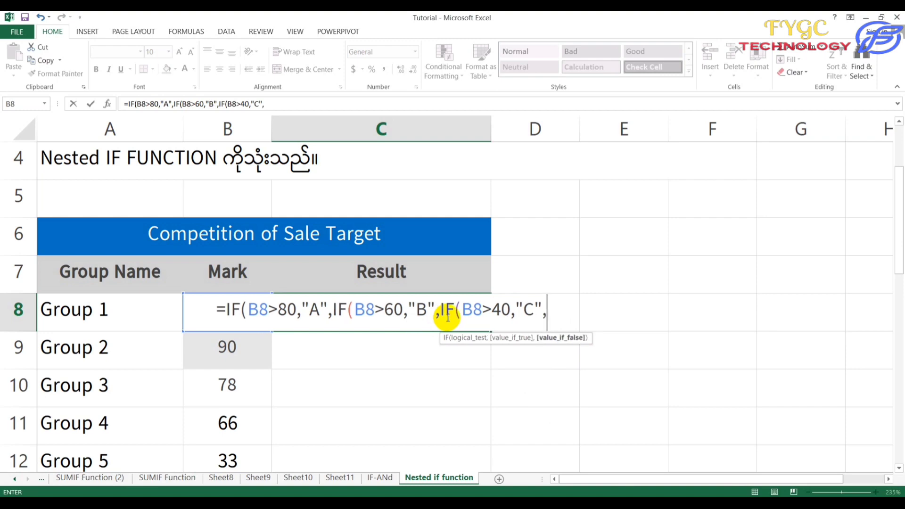
Nest a fourth condition in the C8 formula returning D for marks above 20: IF(B8>20,"D",
type("I")
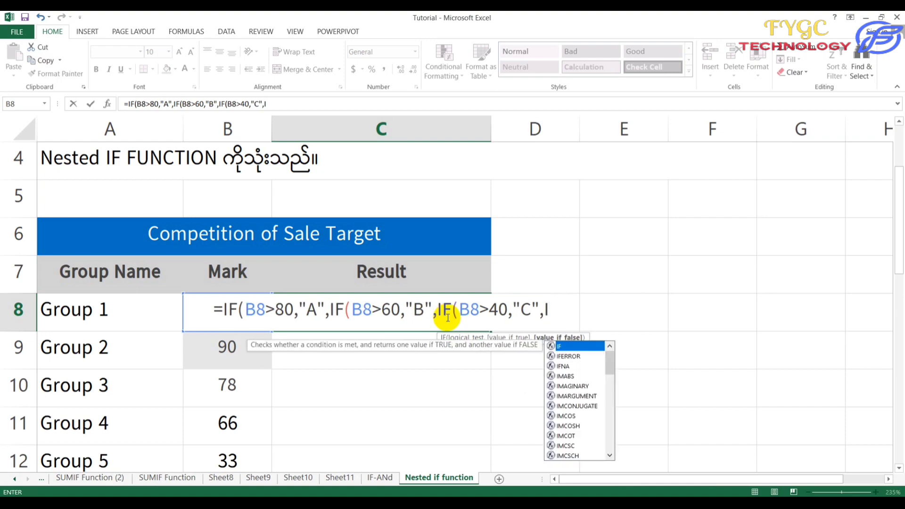
type("f(")
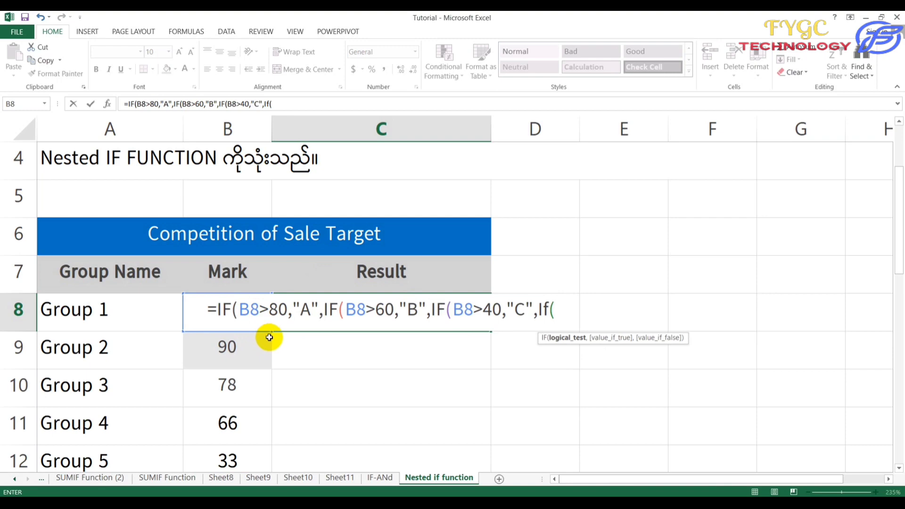
type("b")
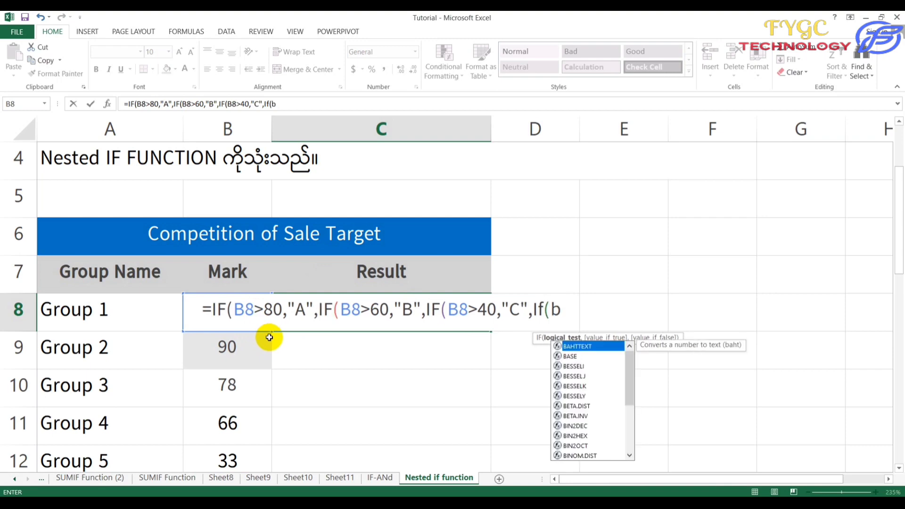
type("8>")
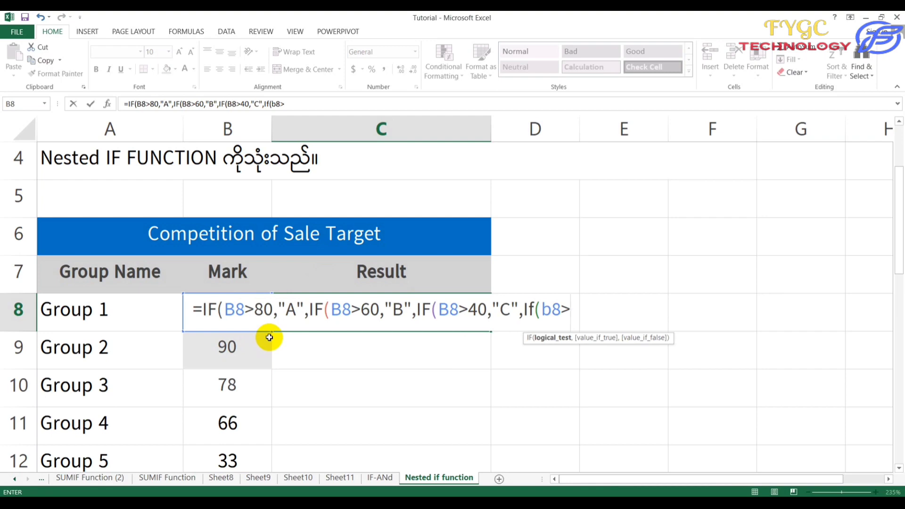
type("20")
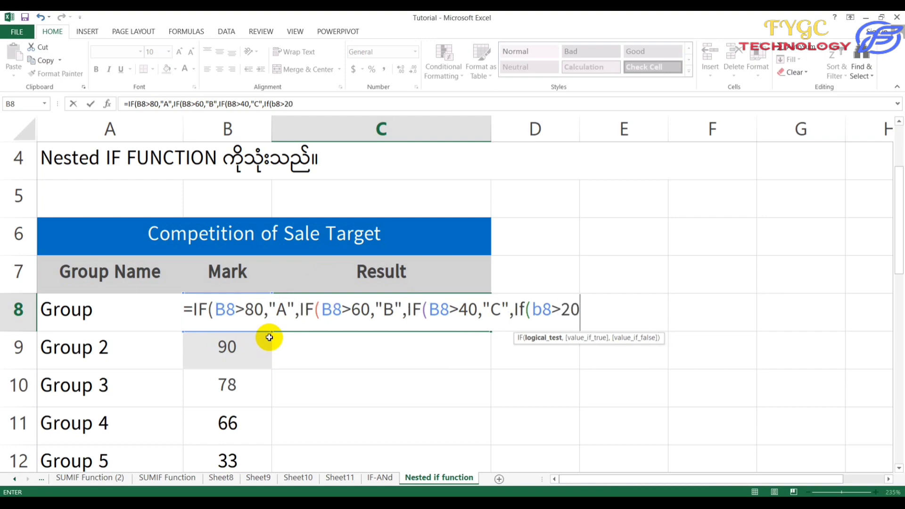
type(",\"")
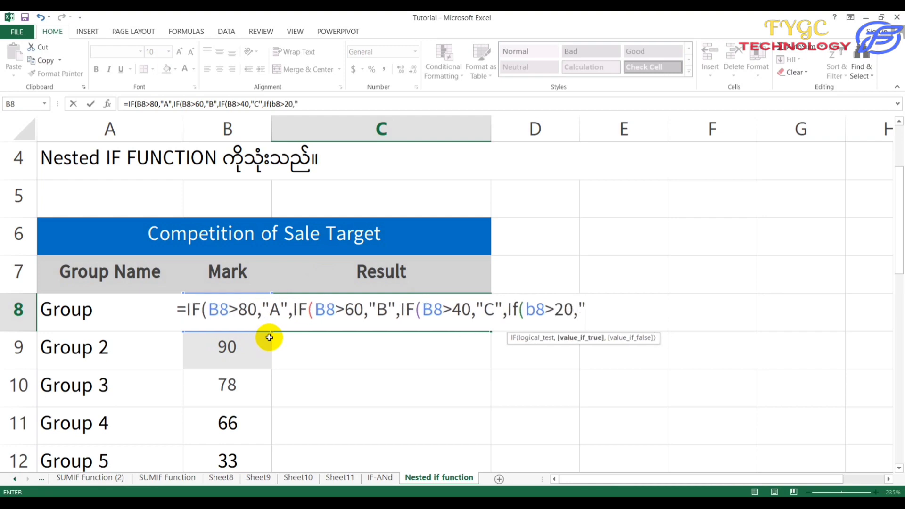
type("D\"")
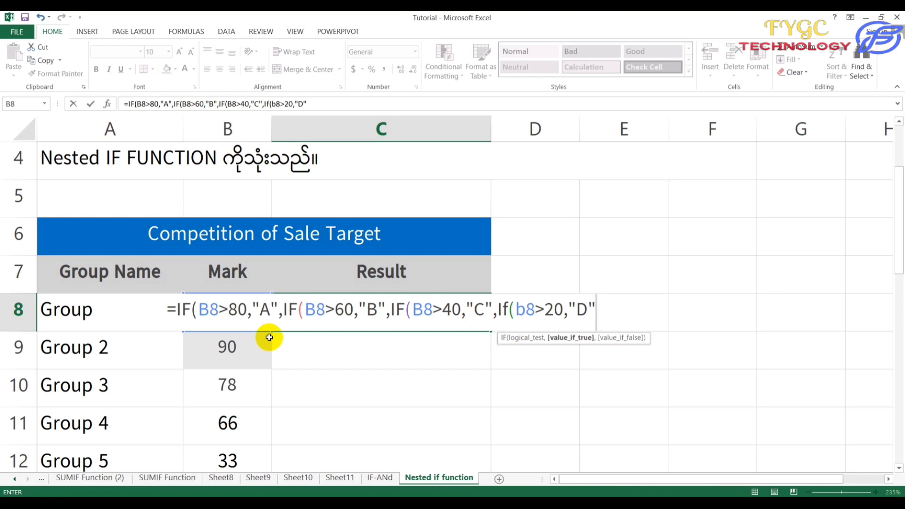
type(",")
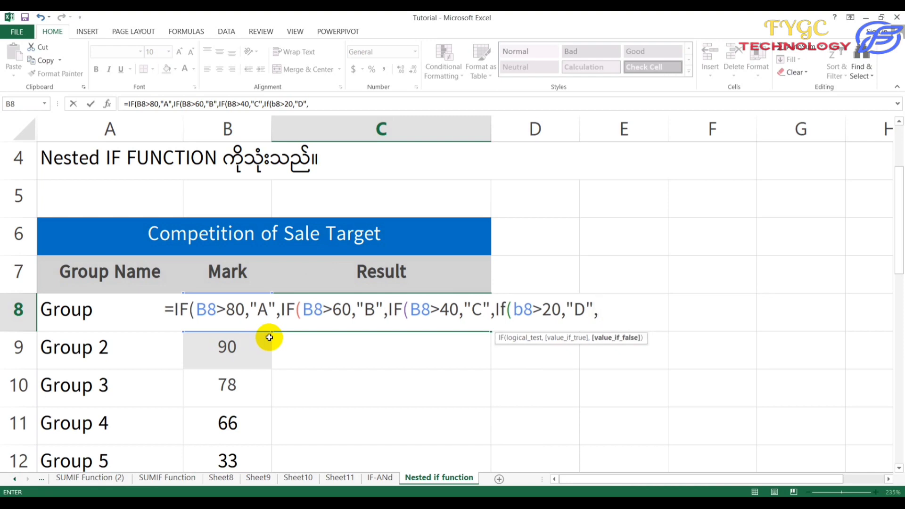
Complete the C8 formula with "E" as the fallback grade and four closing parentheses, and check the result against the mark in B8
type("\"")
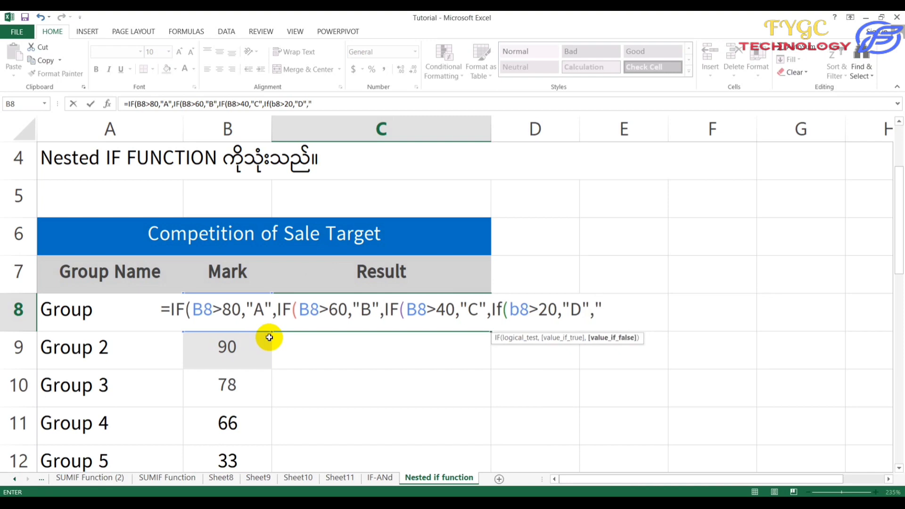
type("E\"")
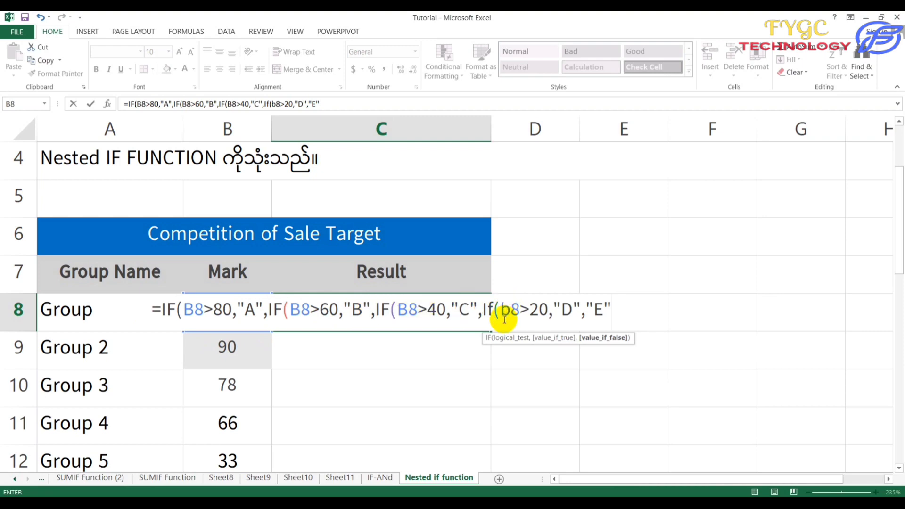
type(")))")
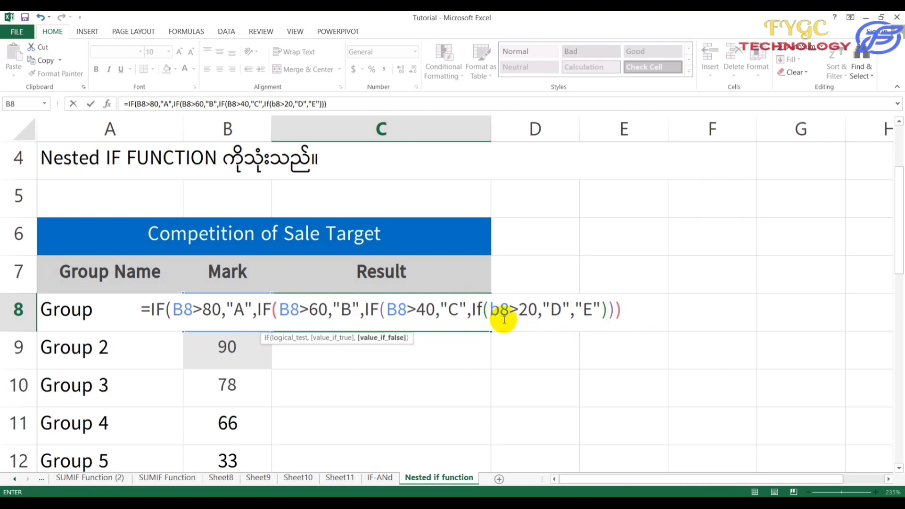
type(")")
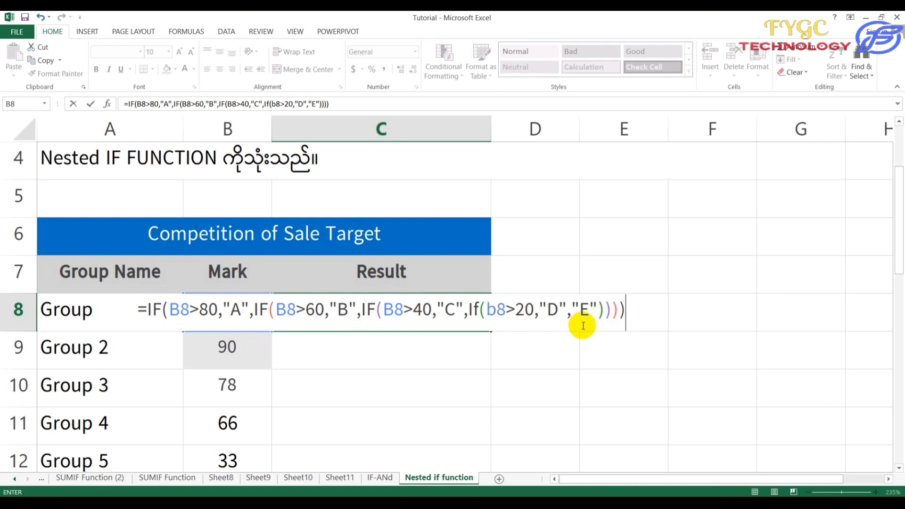
key("Return")
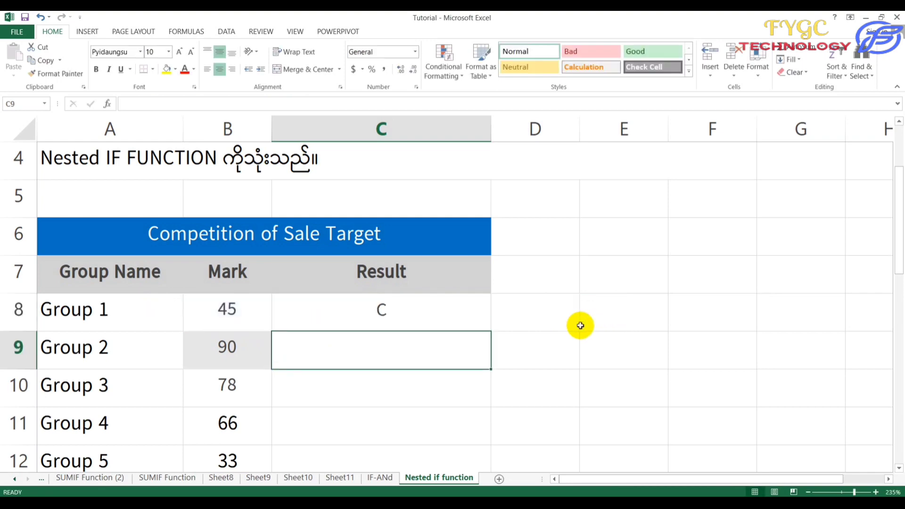
left_click(438, 312)
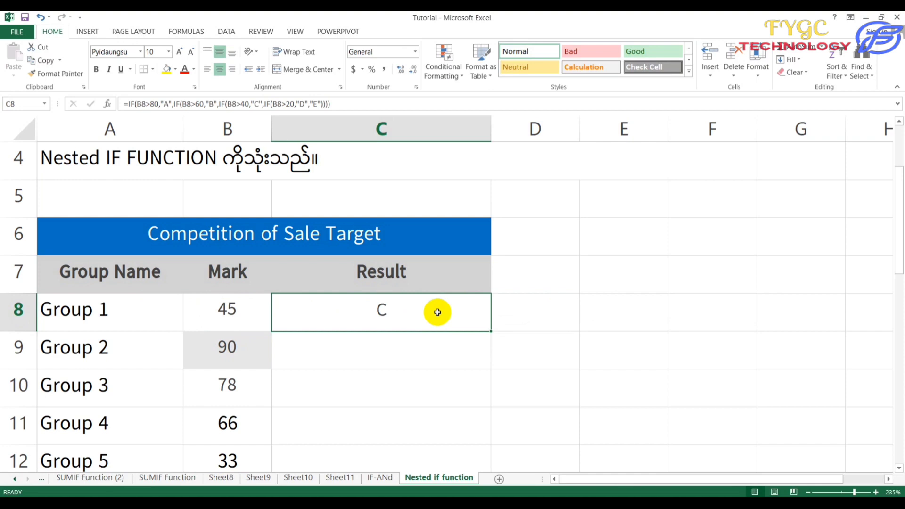
left_click(245, 308)
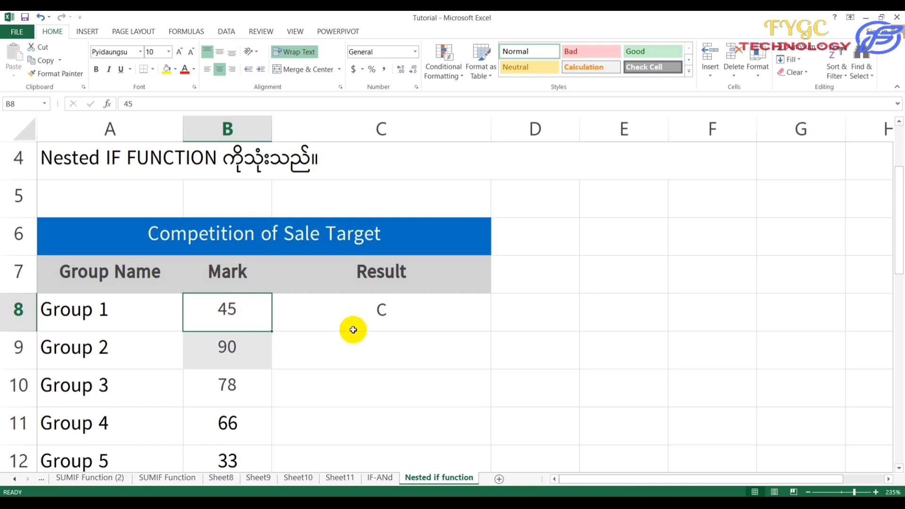
Start a formula in C9 that returns A for Group 2 marks above 80: =IF(B9>80,"A",
left_click(392, 349)
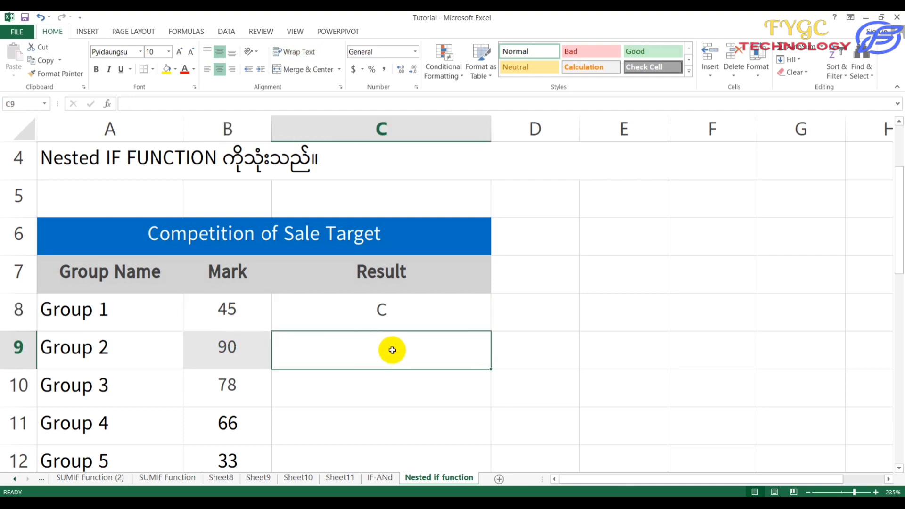
type("=")
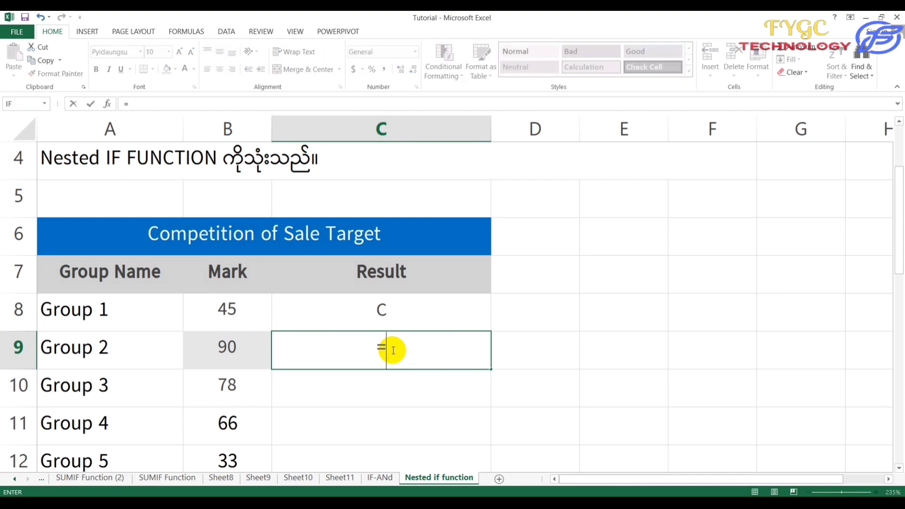
type("if(")
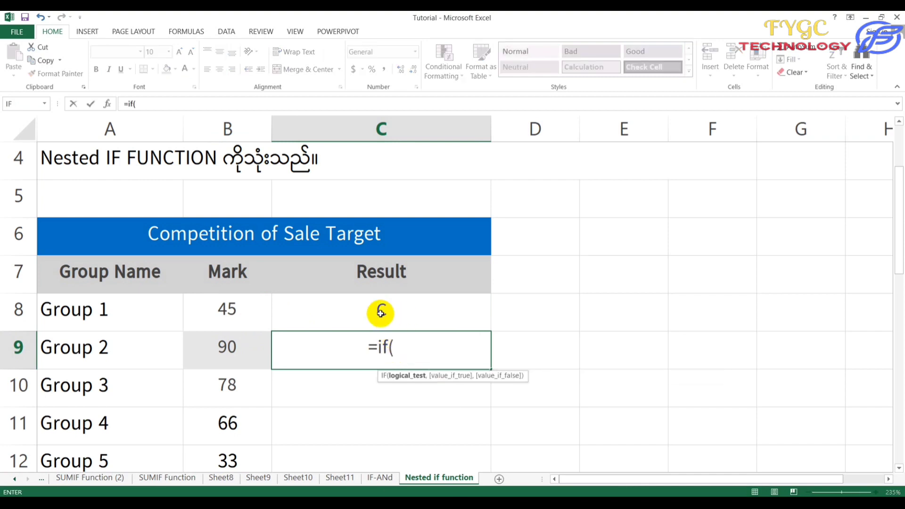
left_click(229, 353)
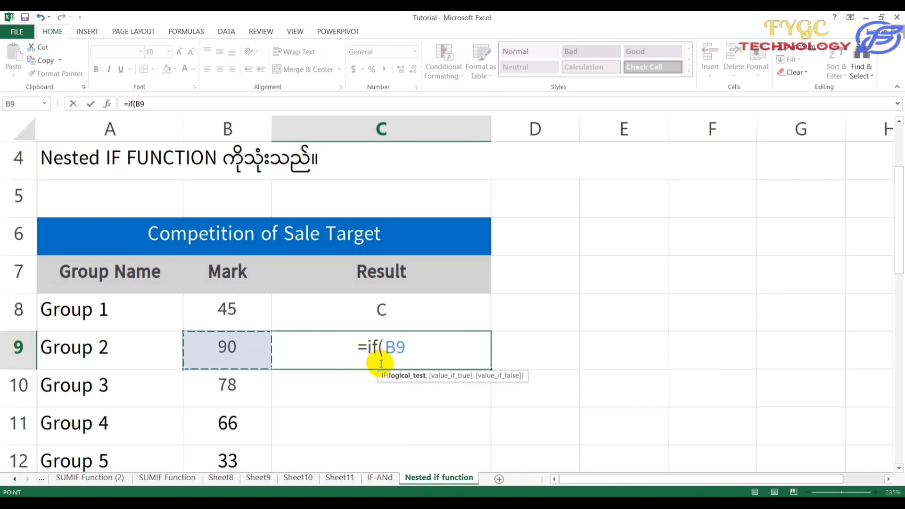
type(">")
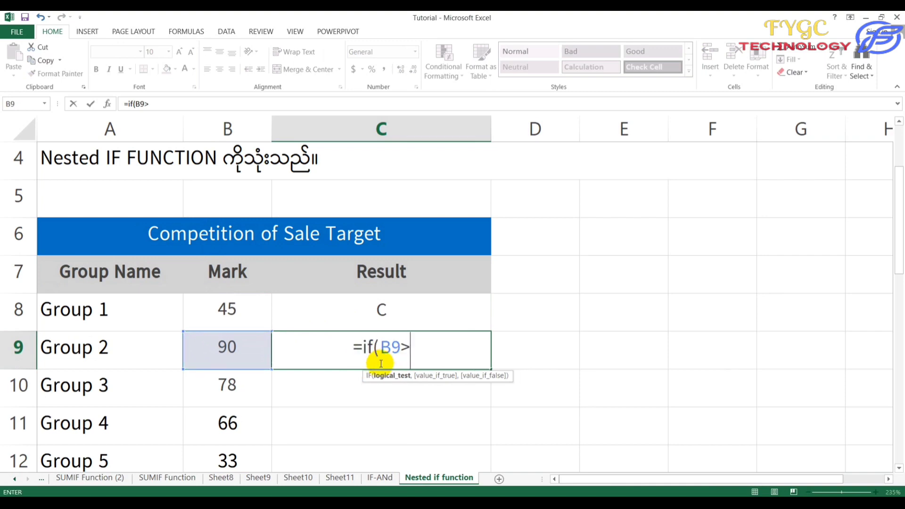
type("80")
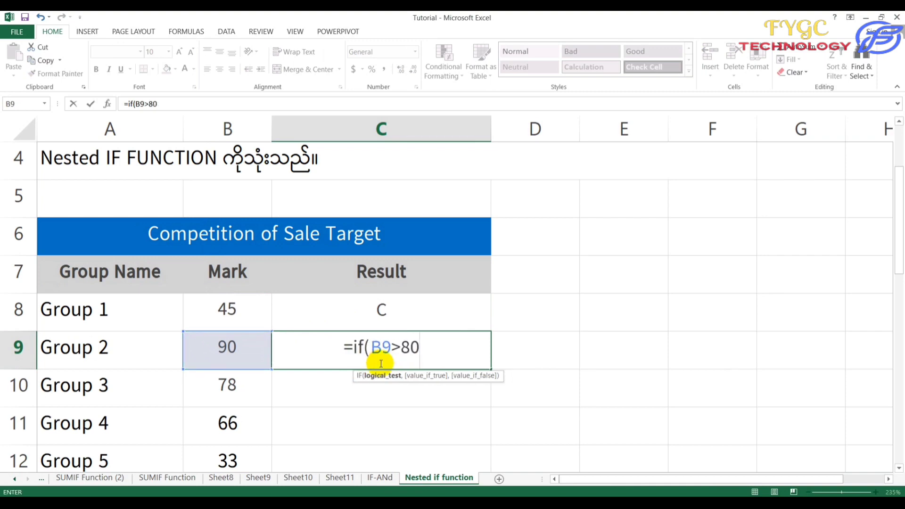
type(",\"A")
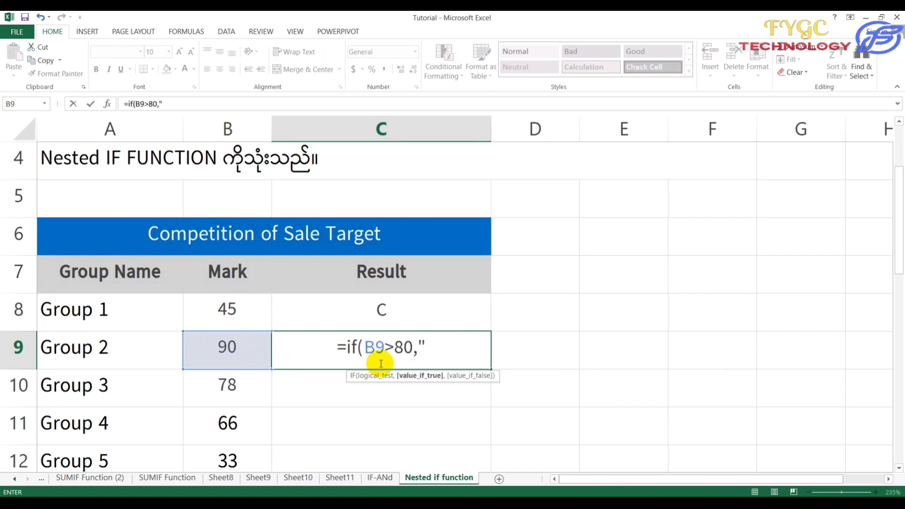
type("\",")
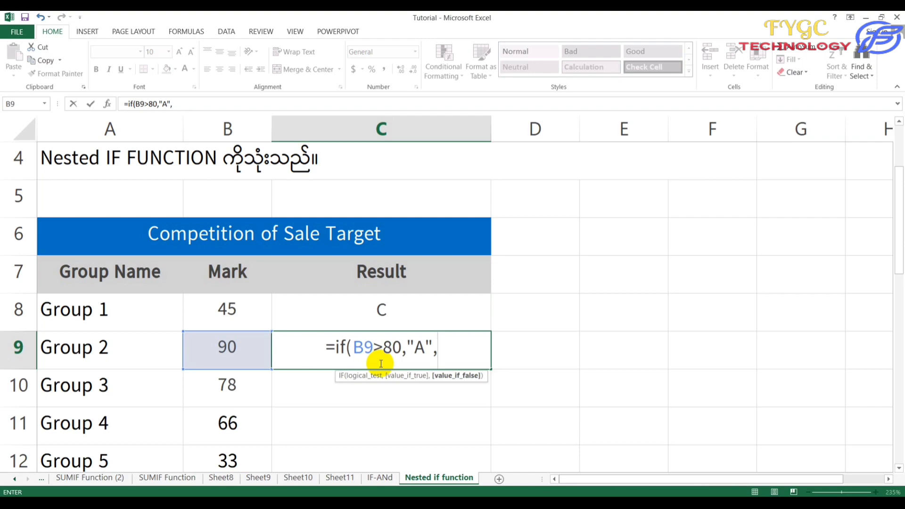
Nest a second condition in the C9 formula returning B for marks above 60: IF(B9>60,"B",
type("if")
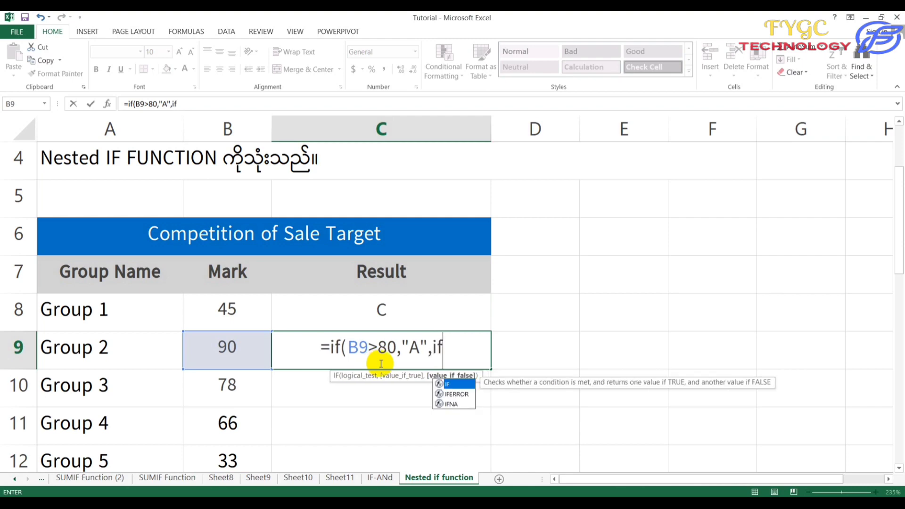
type("(")
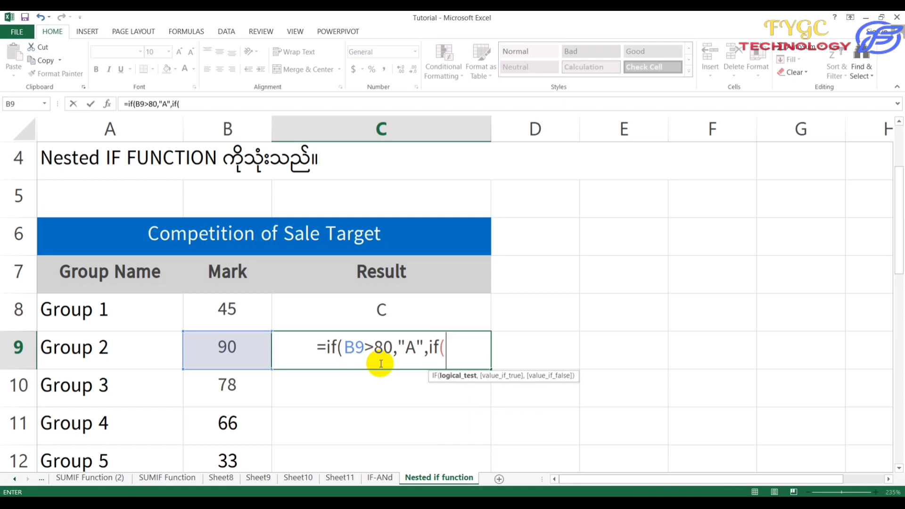
type("b")
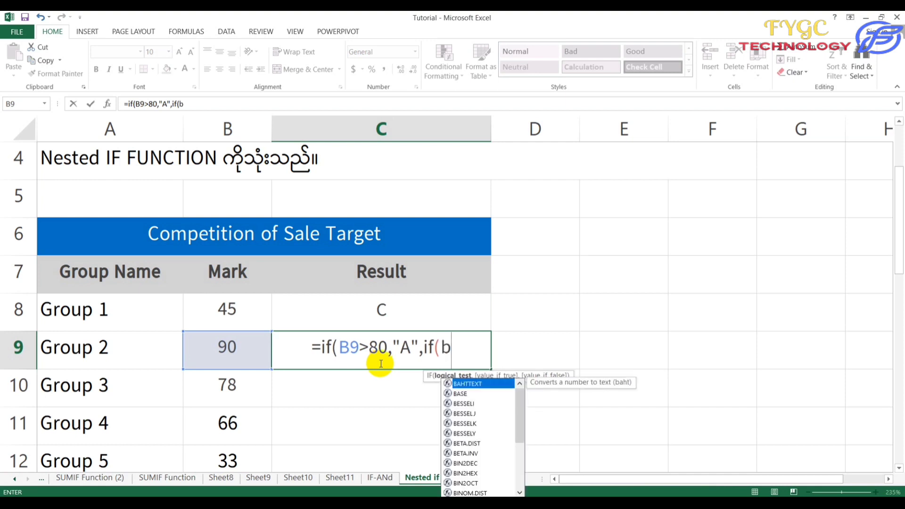
type("9>")
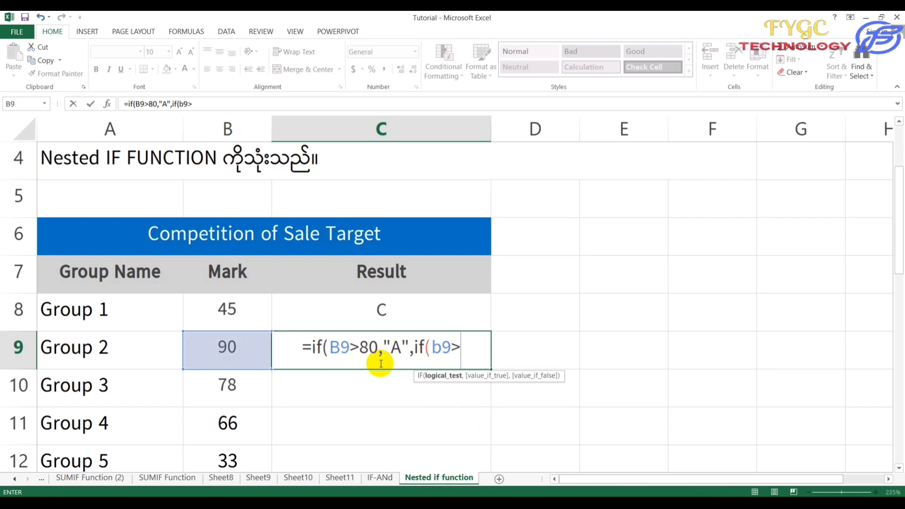
type("60,")
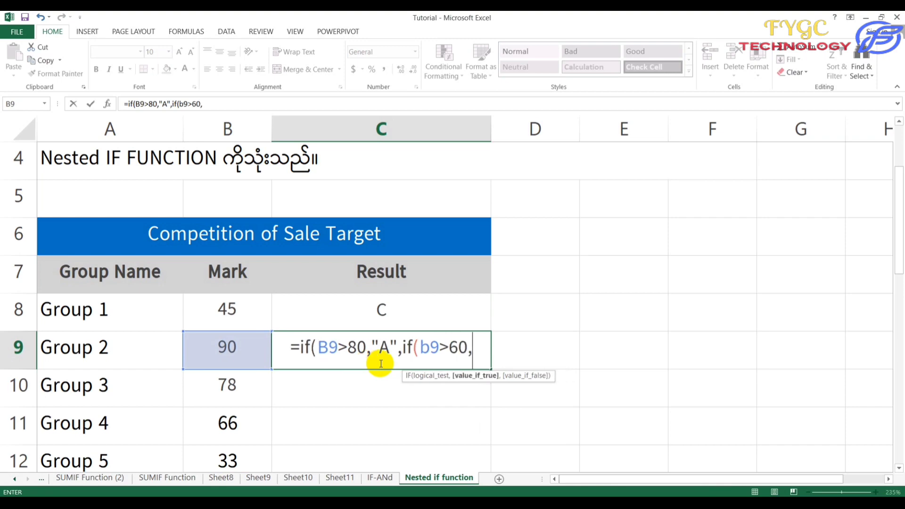
type("\"B\"")
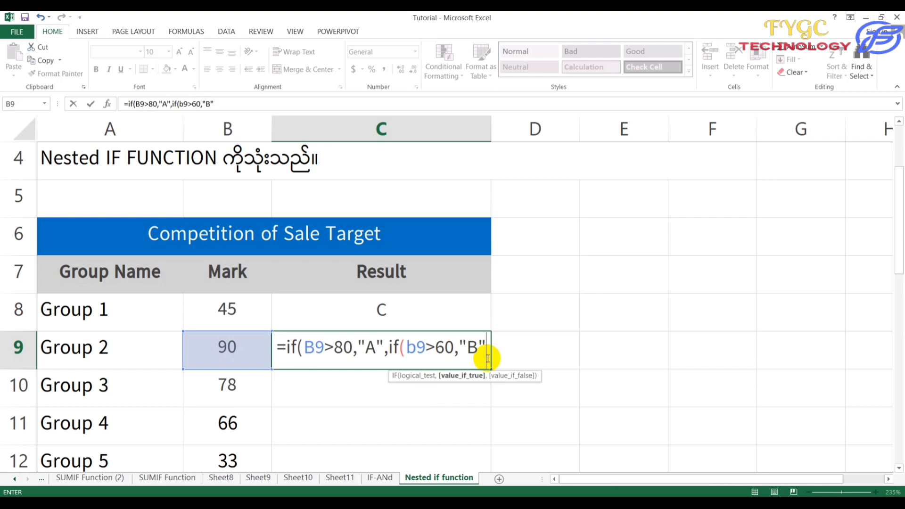
type(",")
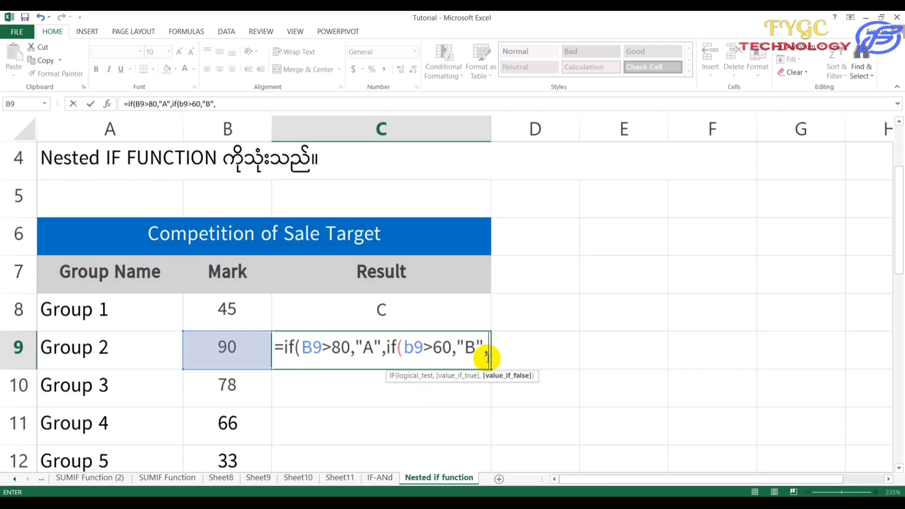
Add the third condition to the C9 formula with grade C for marks above 40, without its IF: b9>40,"C",
type("b9")
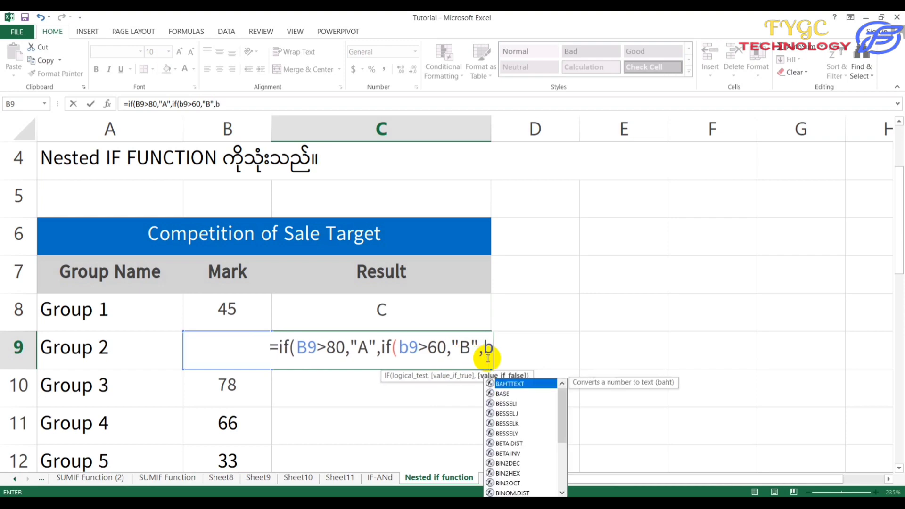
type(">")
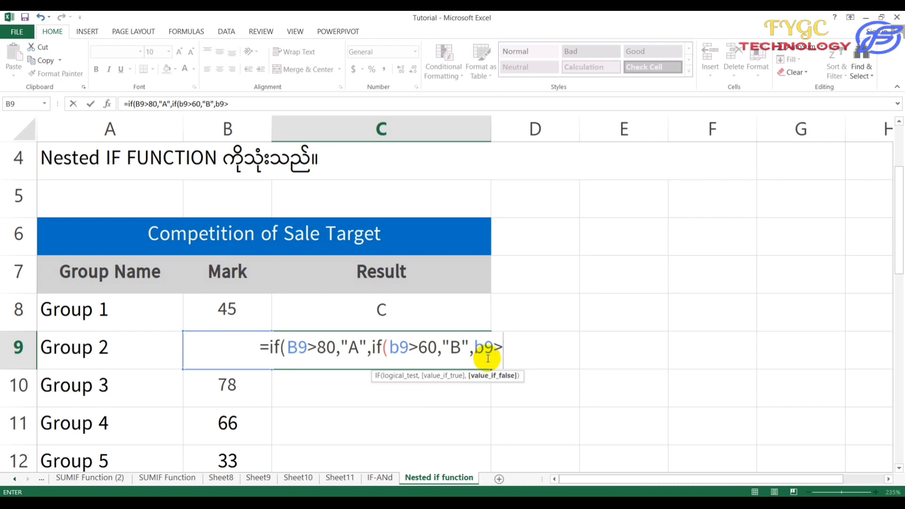
type("40")
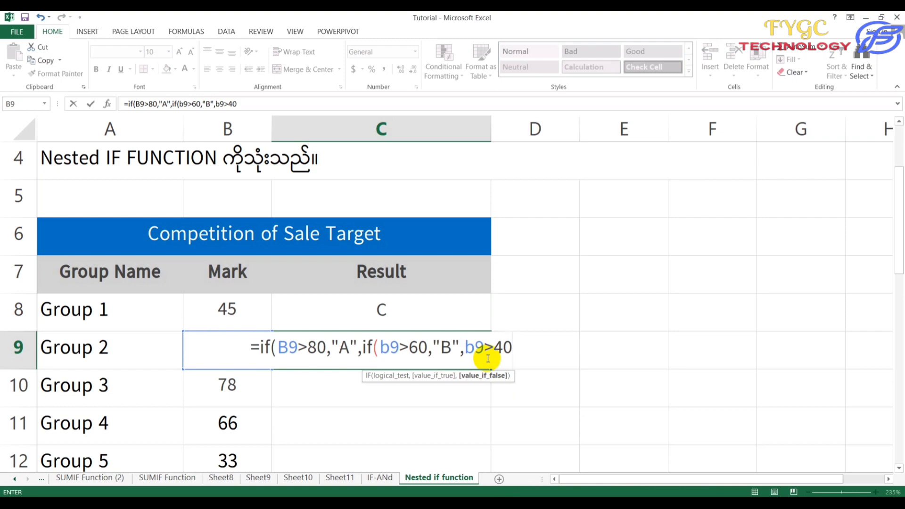
type(",\"")
type("C\",")
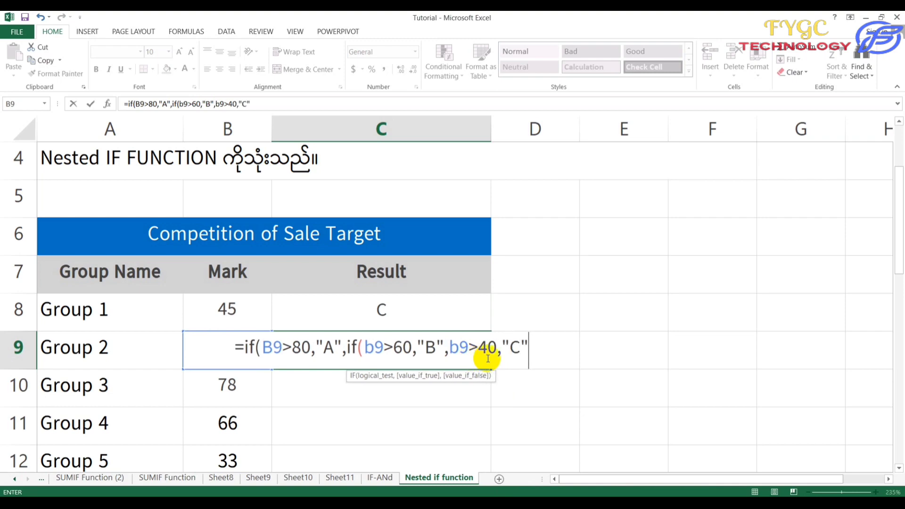
Extend the C9 formula with a nested condition returning D for marks above 20: IF(B9>20,"D",
type("if(")
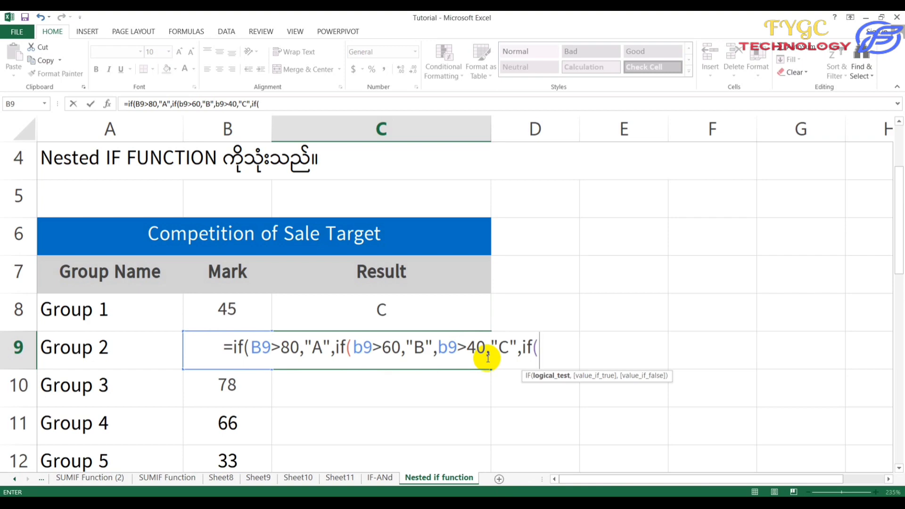
type("b9>")
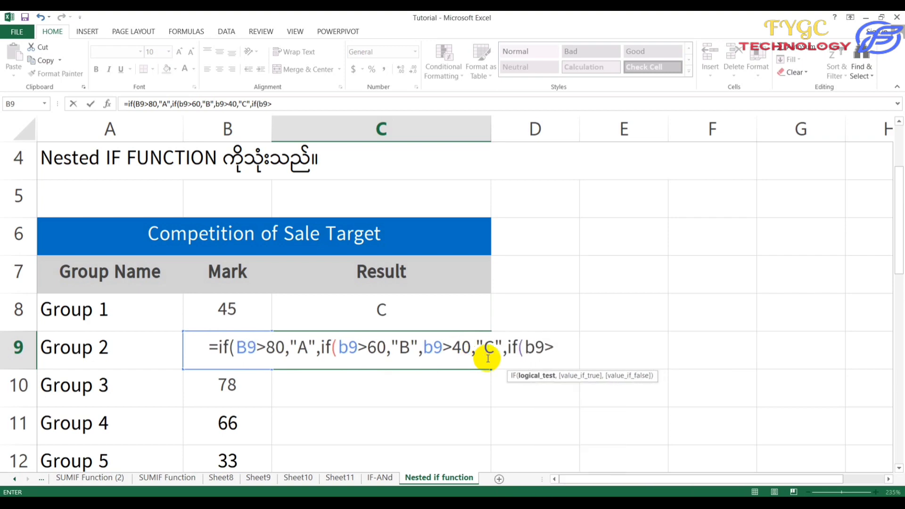
type("20")
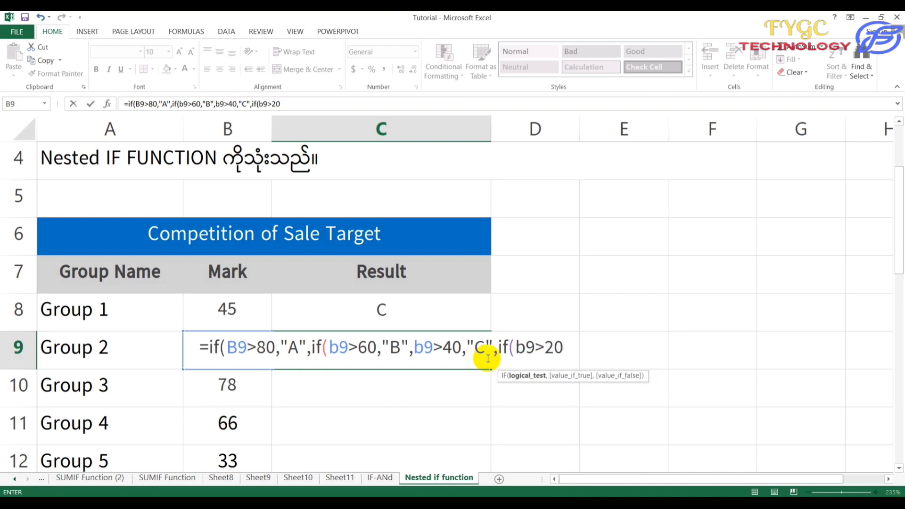
type(",")
type("\"D")
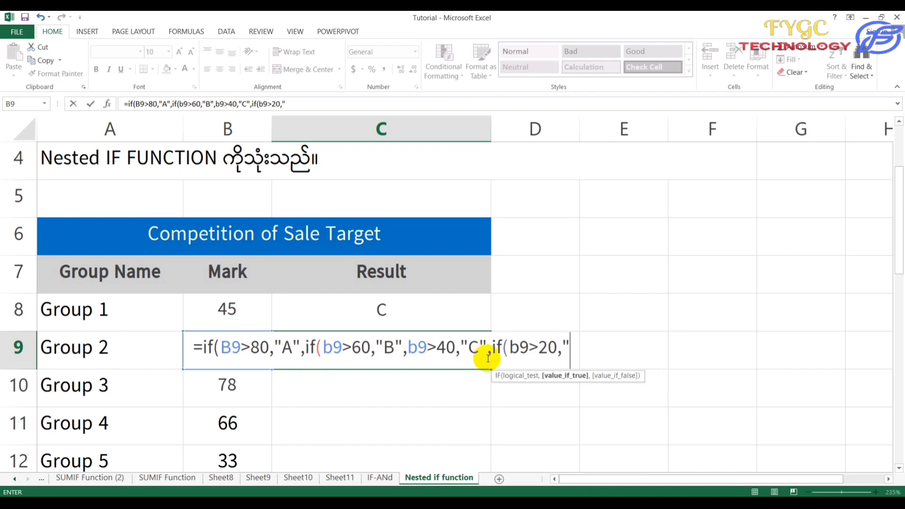
type("\",")
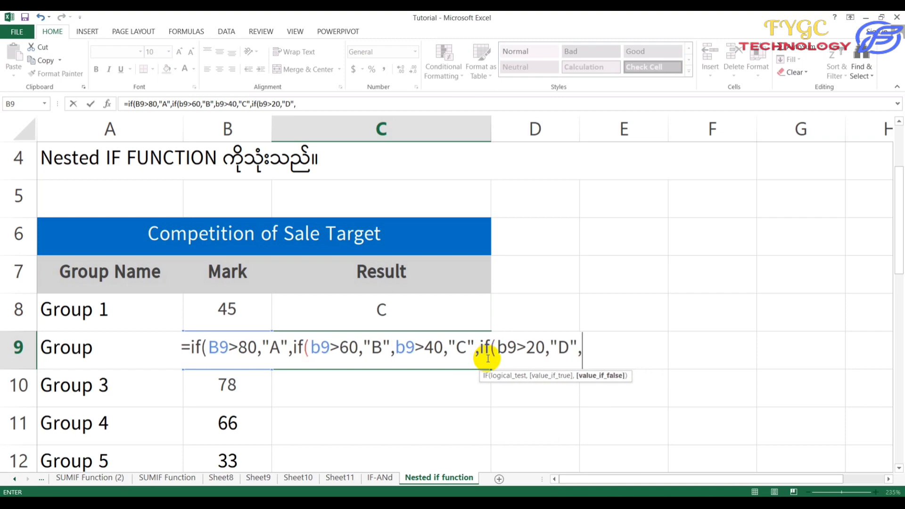
Add "E" as the fallback grade in the C9 formula and close it with four parentheses
type("\"E\"")
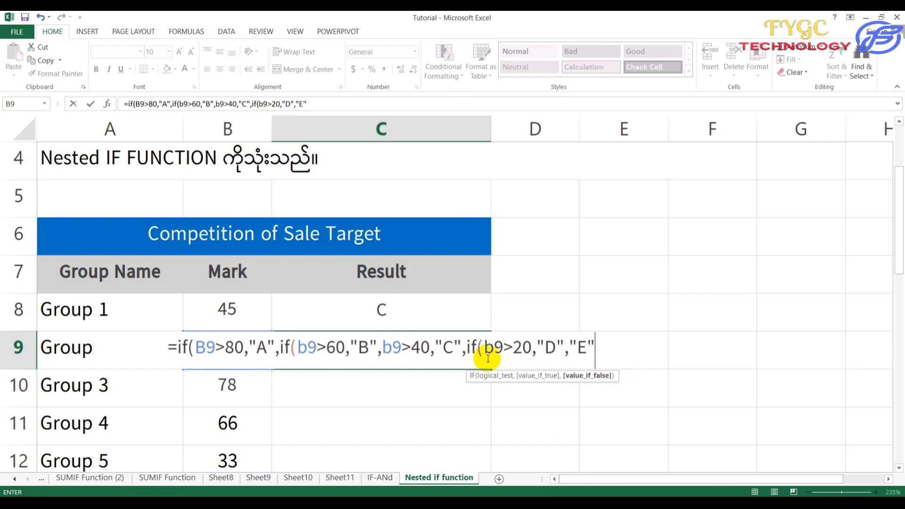
type("))")
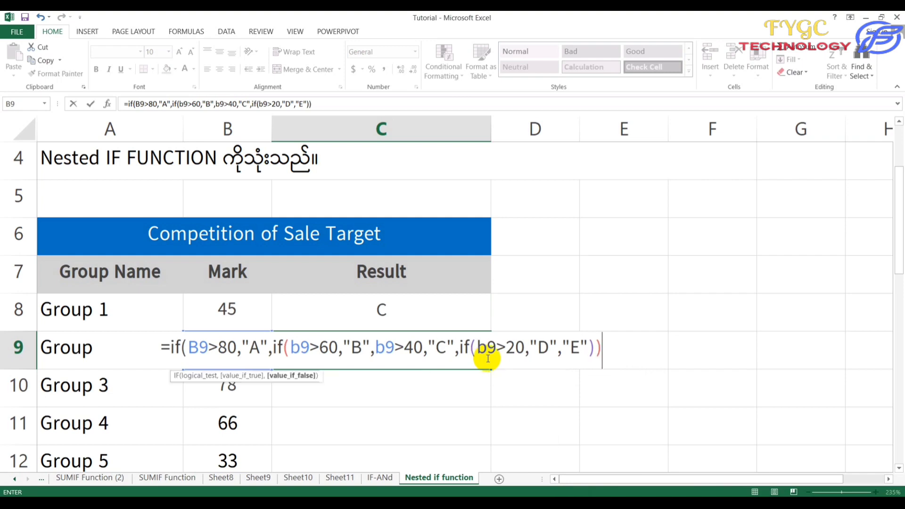
type("))")
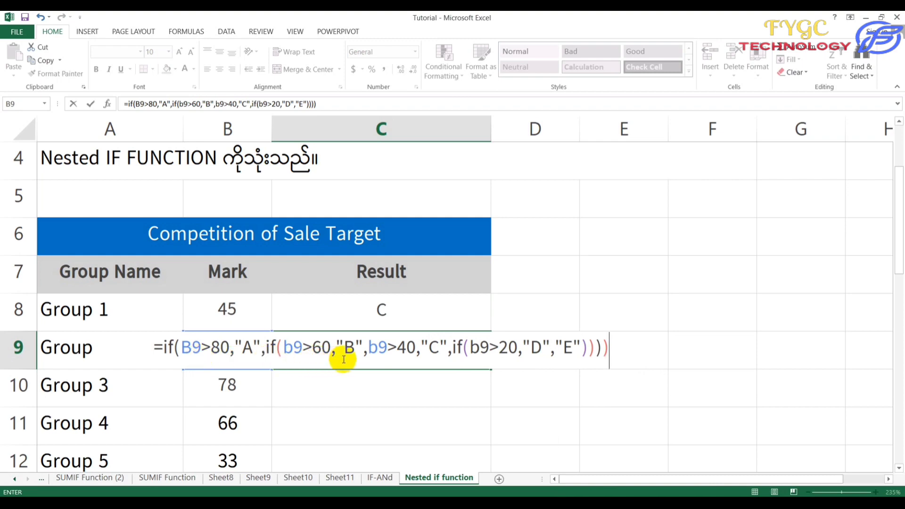
Insert the missing IF( before b9>40 in the C9 formula, enter it, and check the result against the mark in B9
left_click(369, 353)
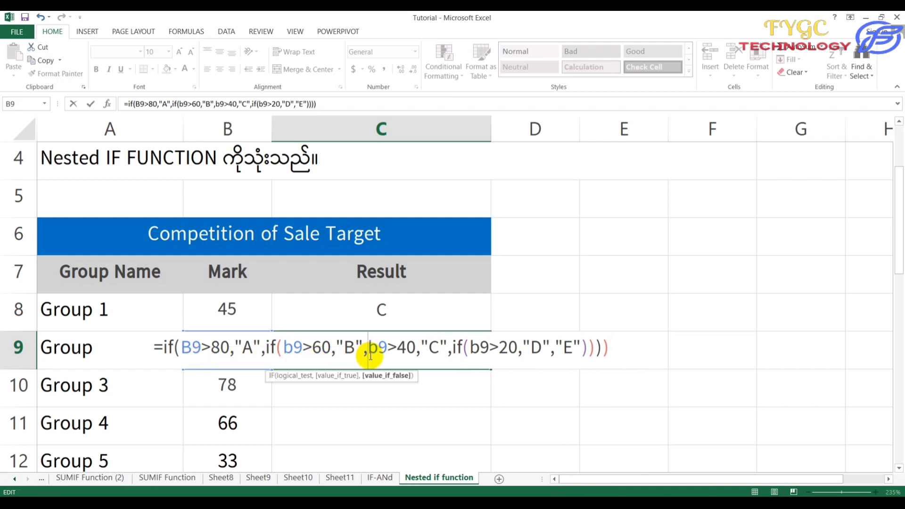
type("if(")
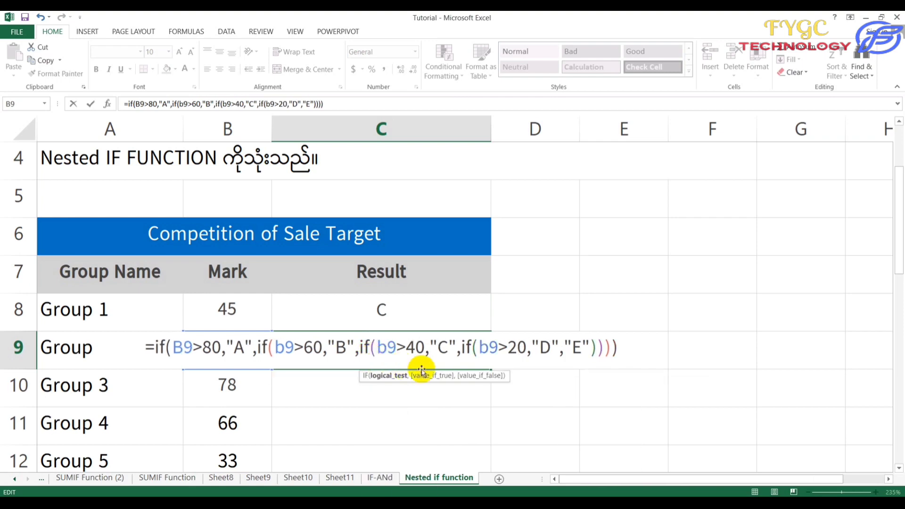
key("Return")
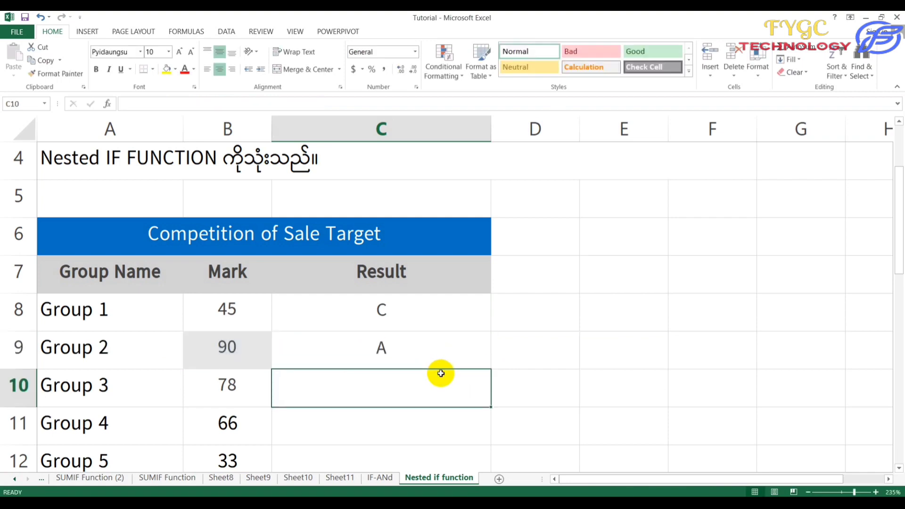
left_click(248, 363)
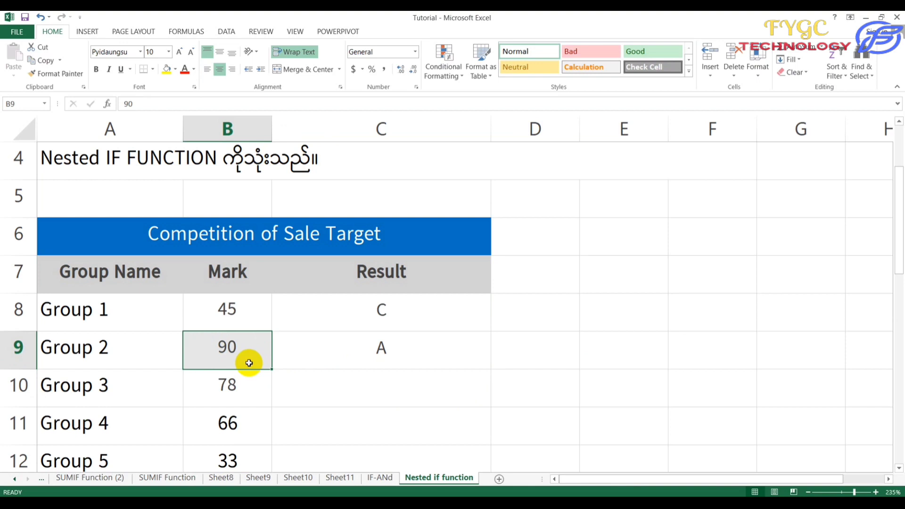
Fill the C9 formula down through C17 to grade Groups 3 to 10, and review the Result column
left_click(339, 357)
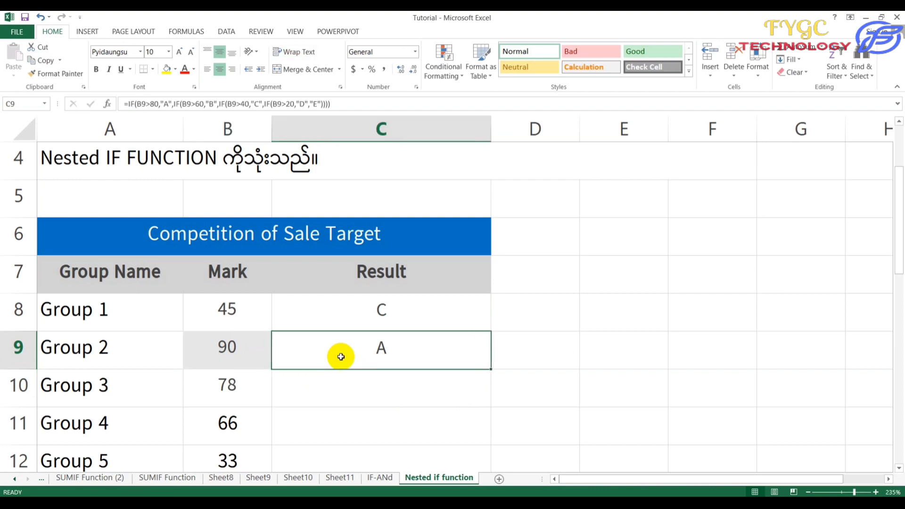
scroll(363, 349, "down", 1)
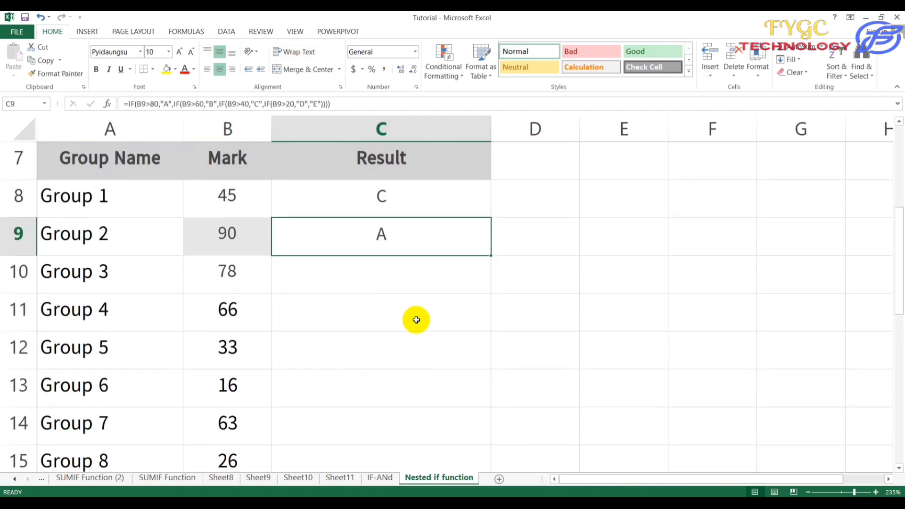
left_click_drag(490, 263, 499, 400)
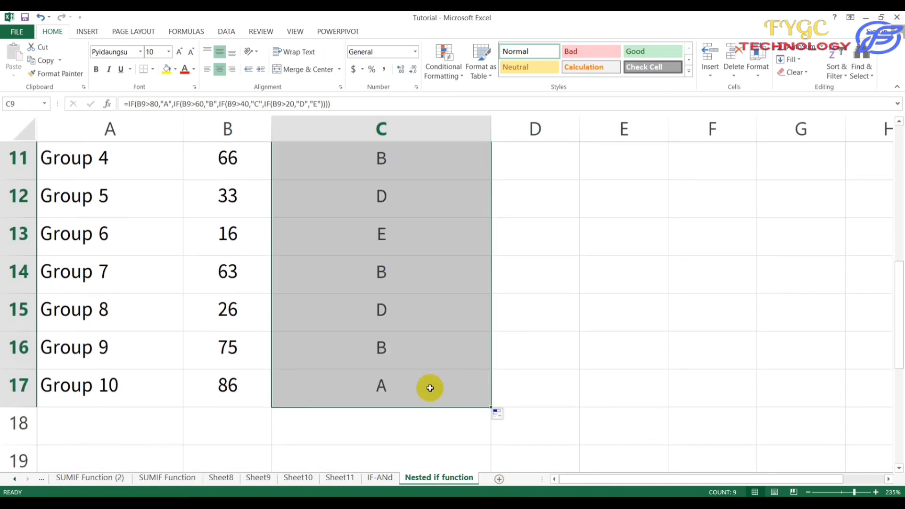
scroll(427, 387, "up", 1)
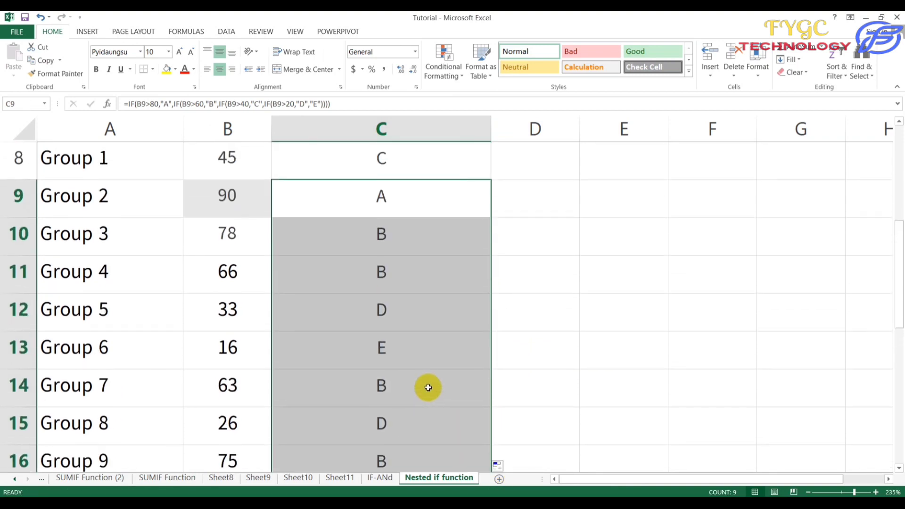
Compare the Result grades in C8:C17 with the marks of Groups 1 to 10 in the Competition of Sale Target table
scroll(428, 387, "up", 3)
left_click(427, 387)
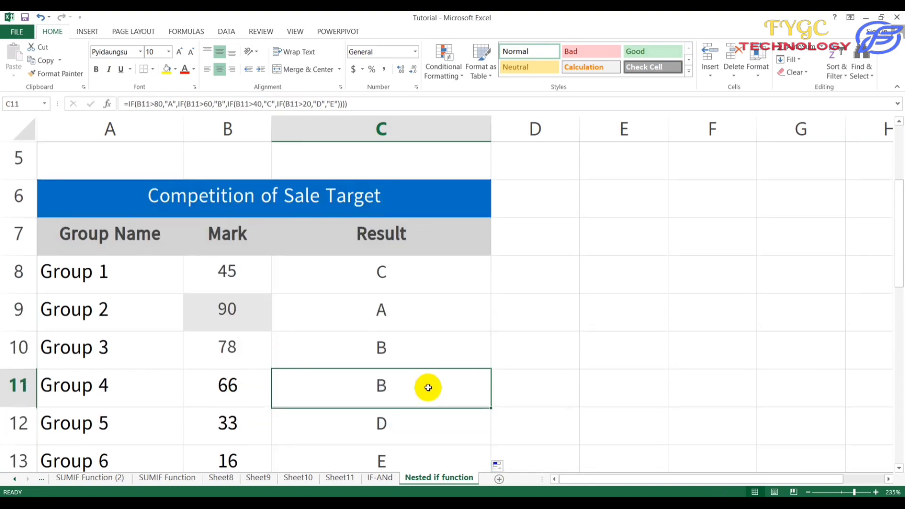
scroll(428, 387, "down", 2)
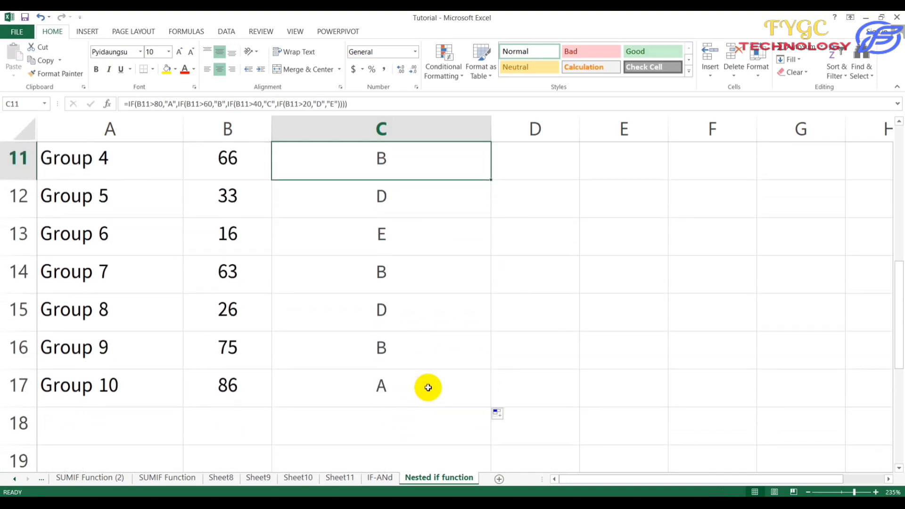
scroll(428, 387, "up", 2)
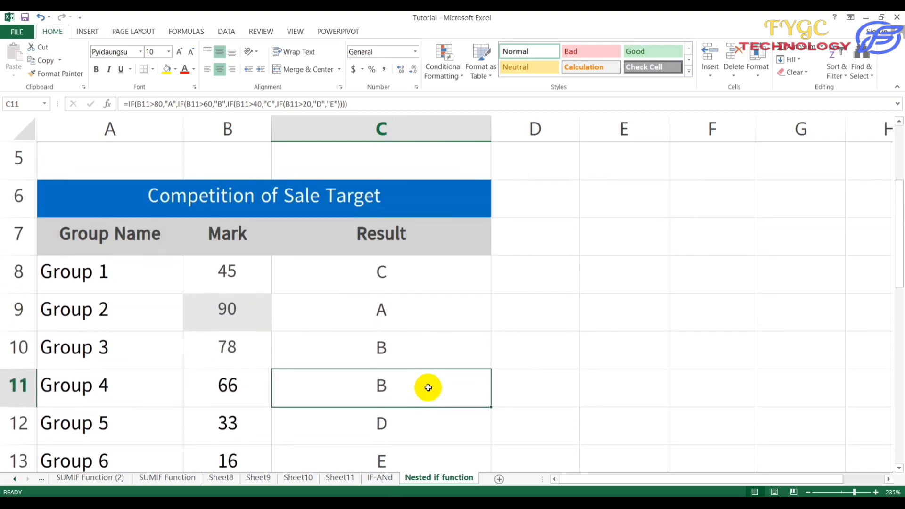
scroll(428, 387, "down", 2)
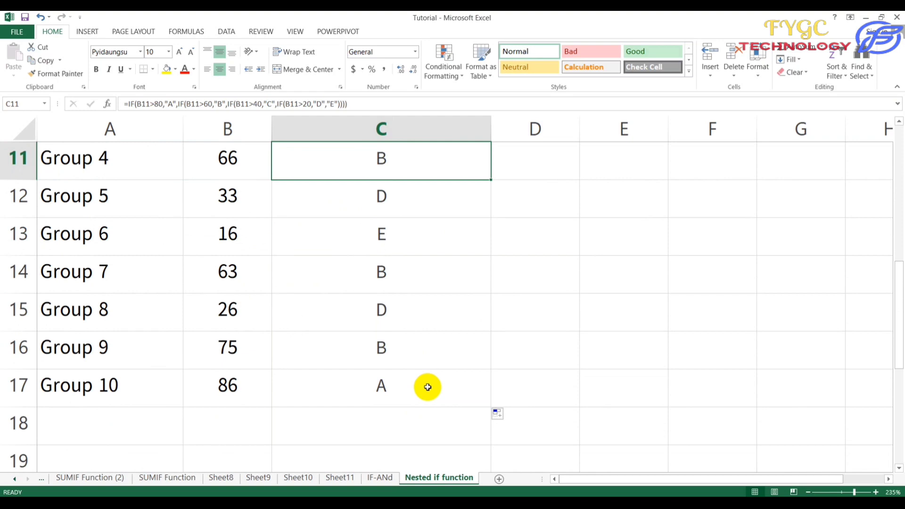
scroll(428, 388, "up", 2)
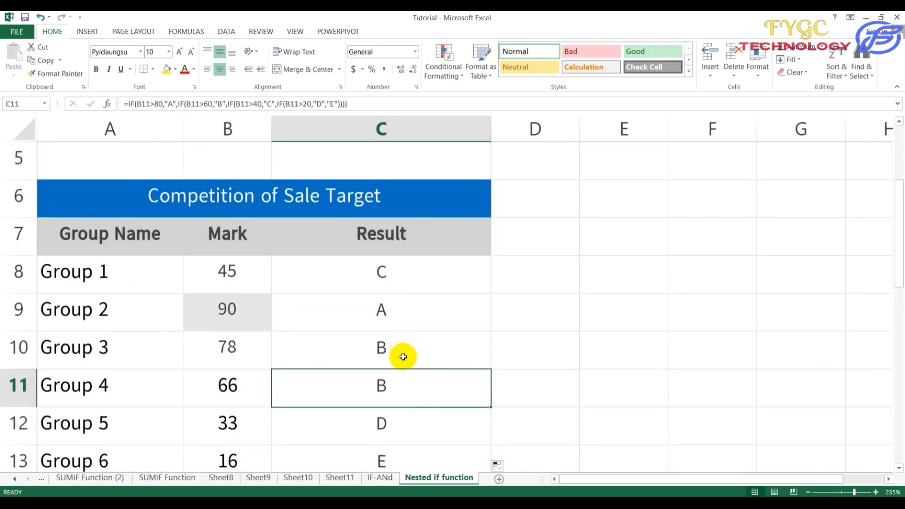
scroll(409, 348, "down", 2)
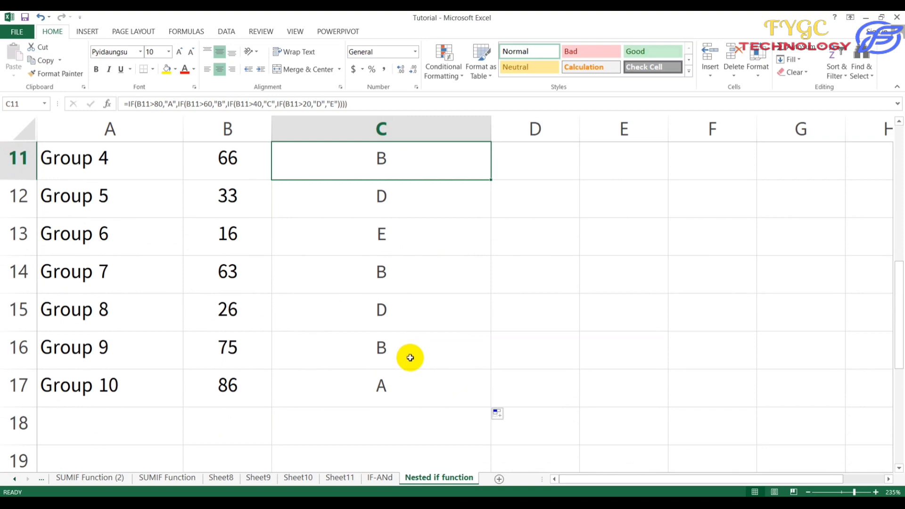
scroll(410, 357, "up", 1)
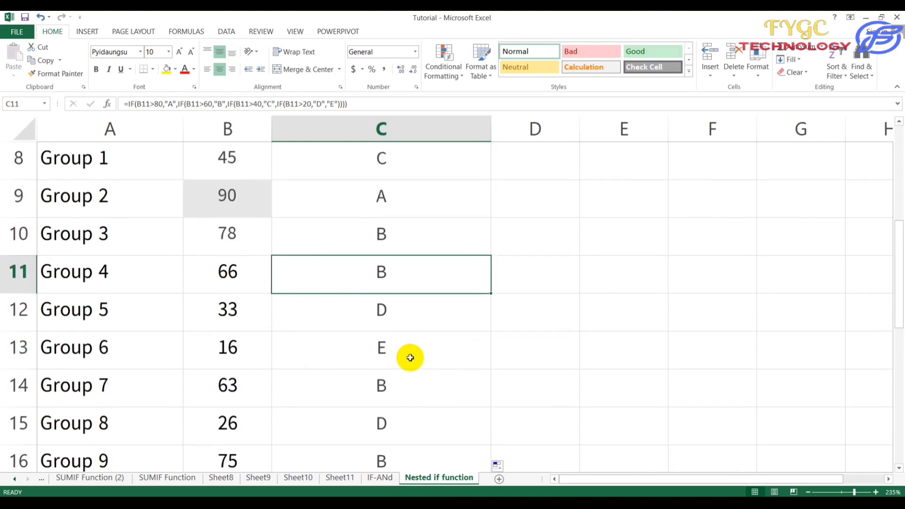
scroll(409, 358, "up", 1)
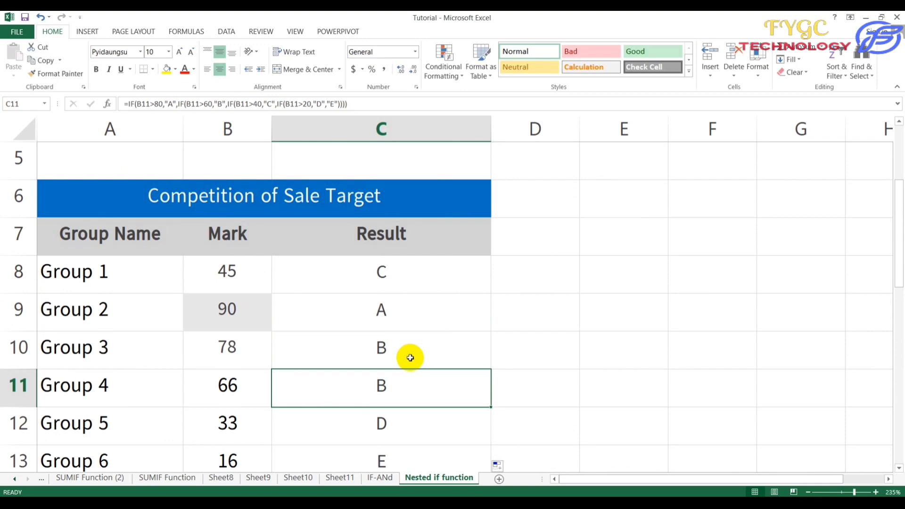
Examine the nested IF formula in C8 for Group 1 alongside the Nested IF FUNCTION notes above the table
scroll(410, 358, "up", 1)
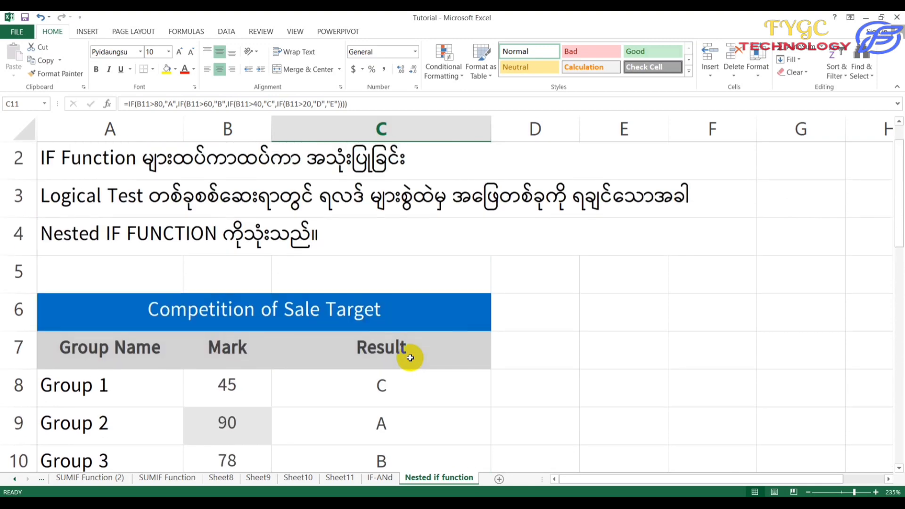
left_click(383, 392)
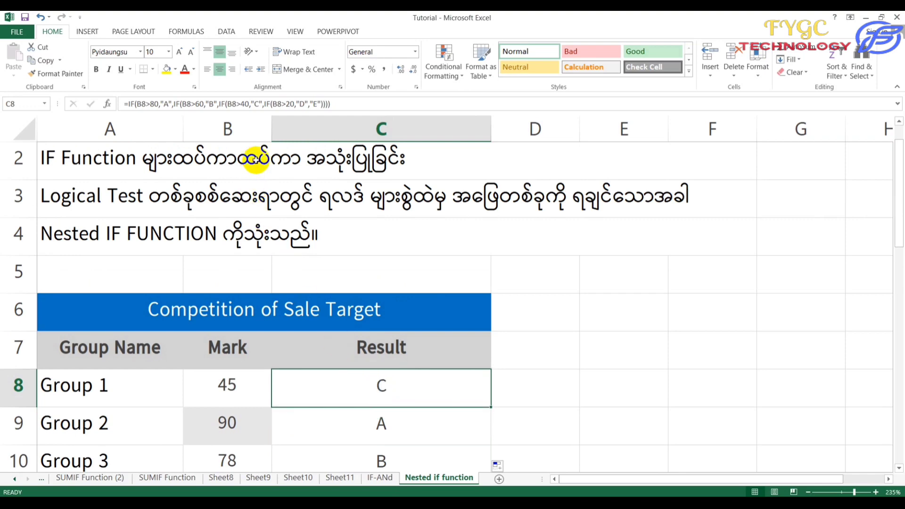
scroll(192, 152, "up", 1)
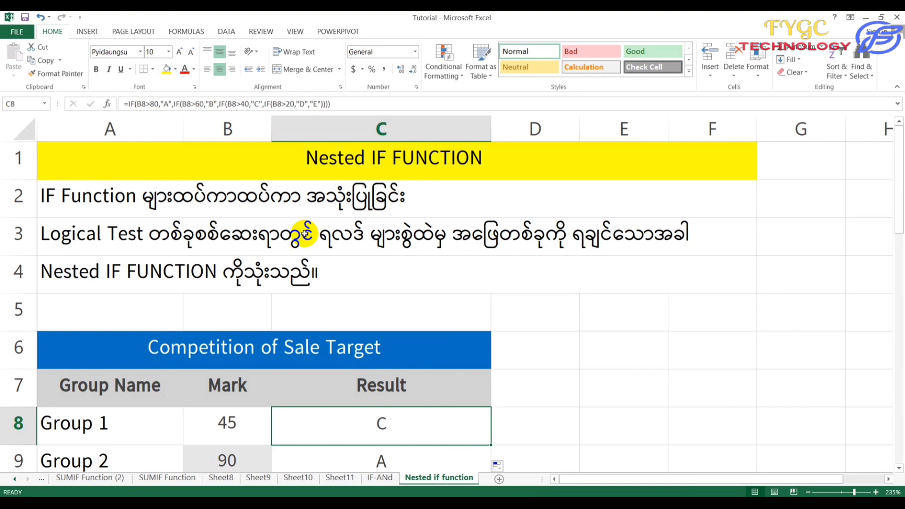
scroll(305, 235, "down", 3)
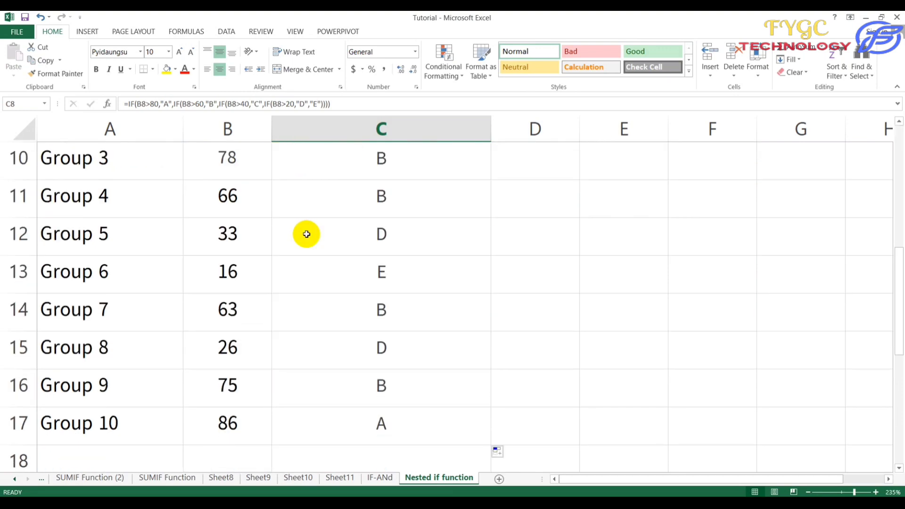
scroll(309, 234, "up", 1)
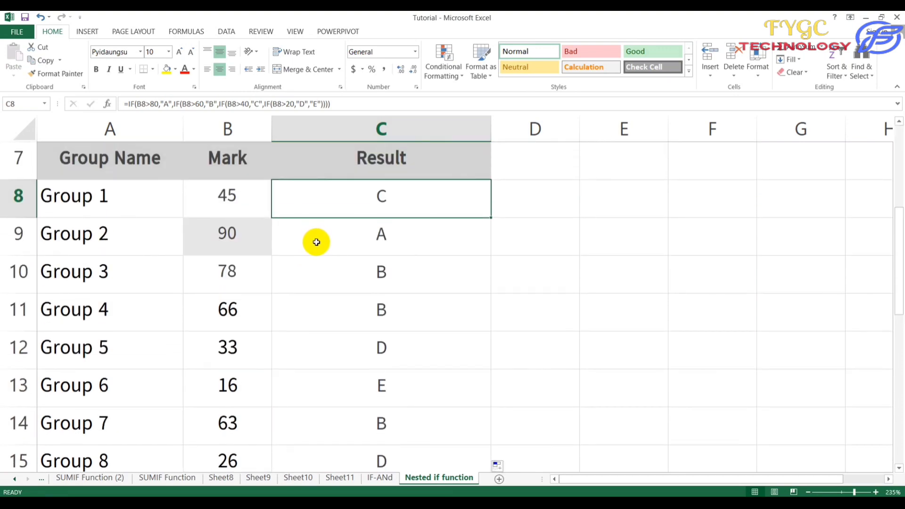